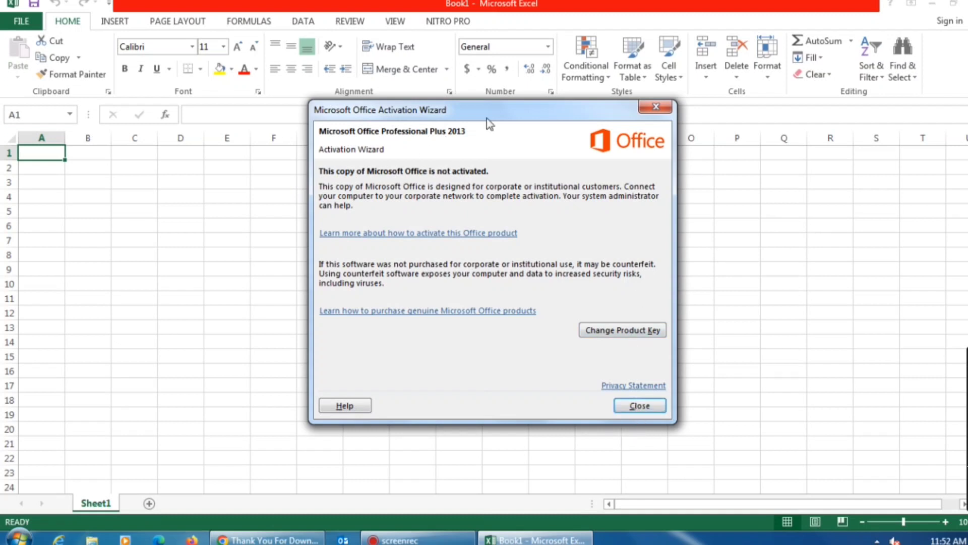
Dismiss the activation wizard, check the Office product information on the account page, and close Excel.
click(648, 403)
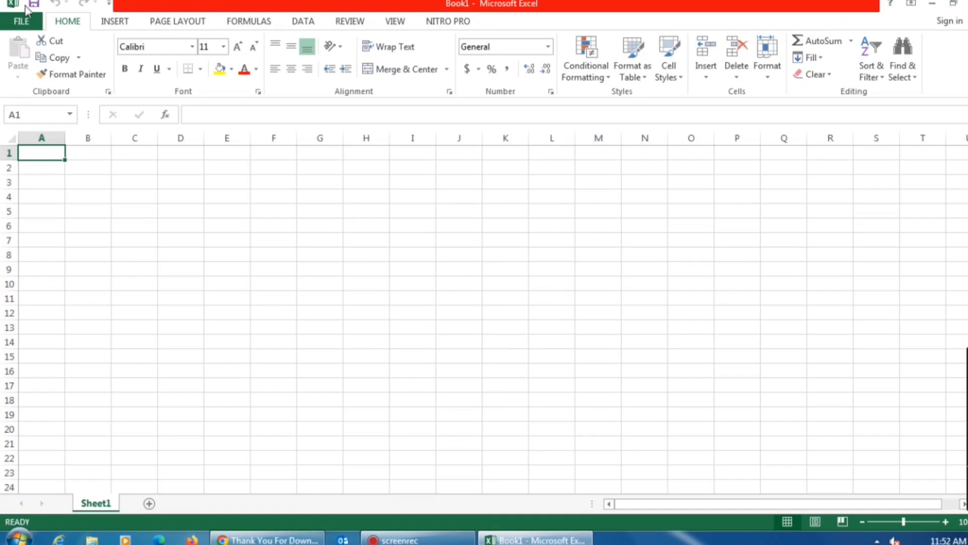
click(21, 21)
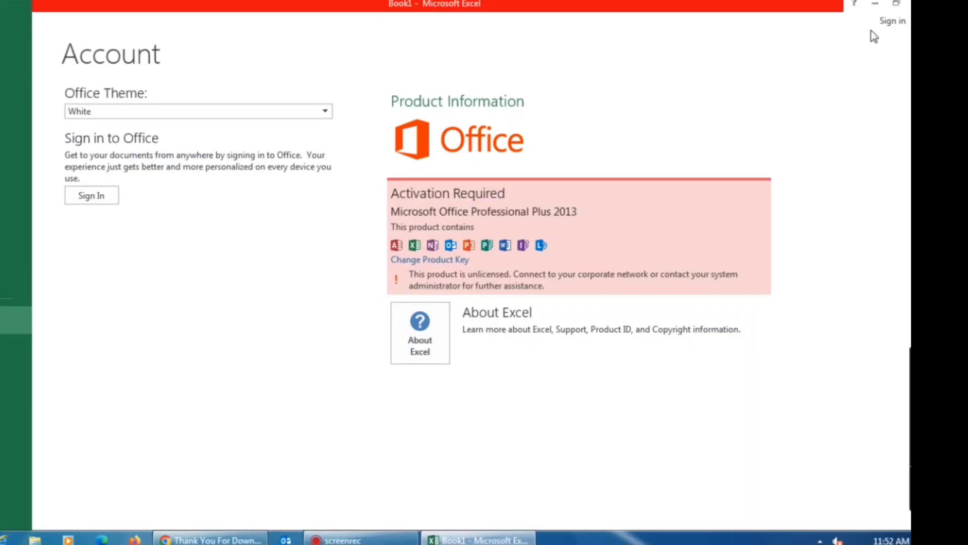
key(alt+F4)
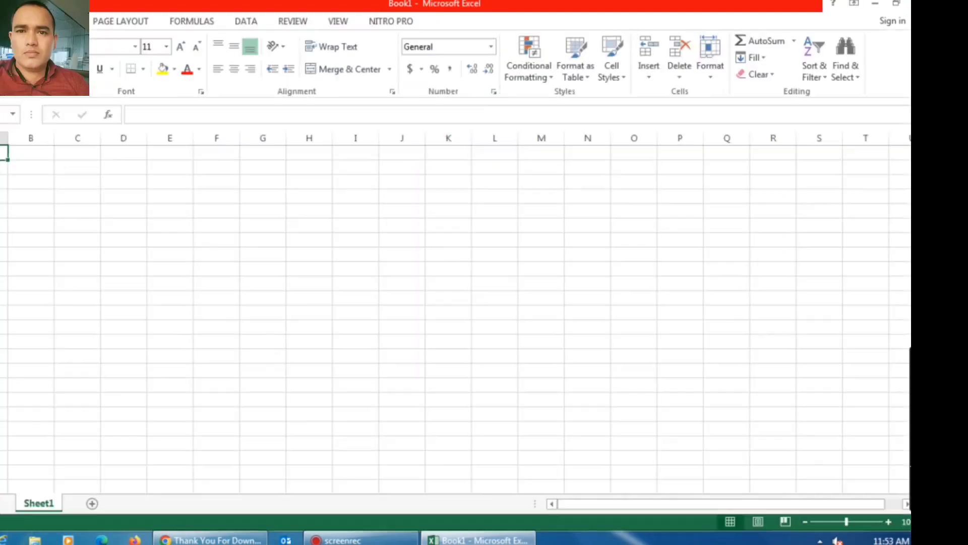
Open the Softwares folder on New Volume (D:) and check the contents of its Re-Loader Activator 2.6 Final folder.
right_click(275, 157)
click(303, 196)
key(super+e)
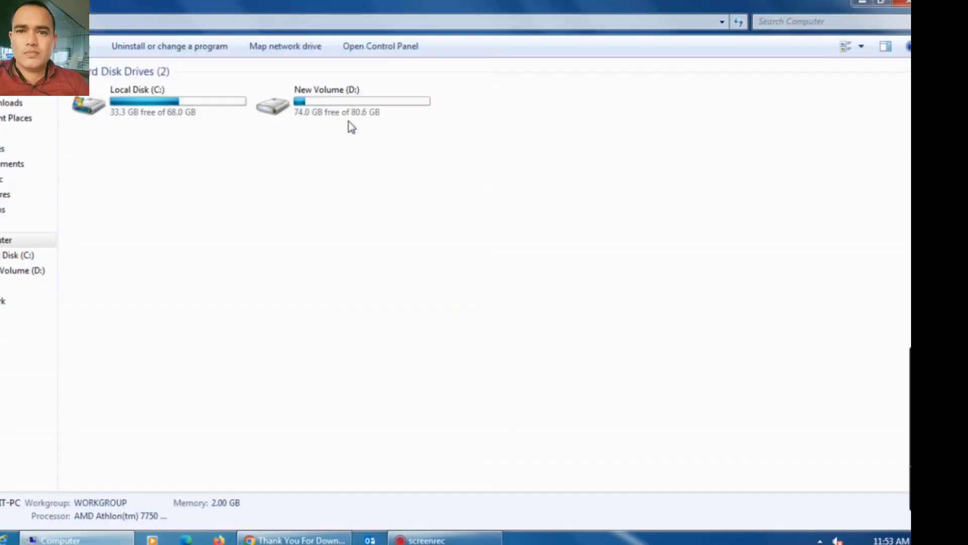
double_click(322, 108)
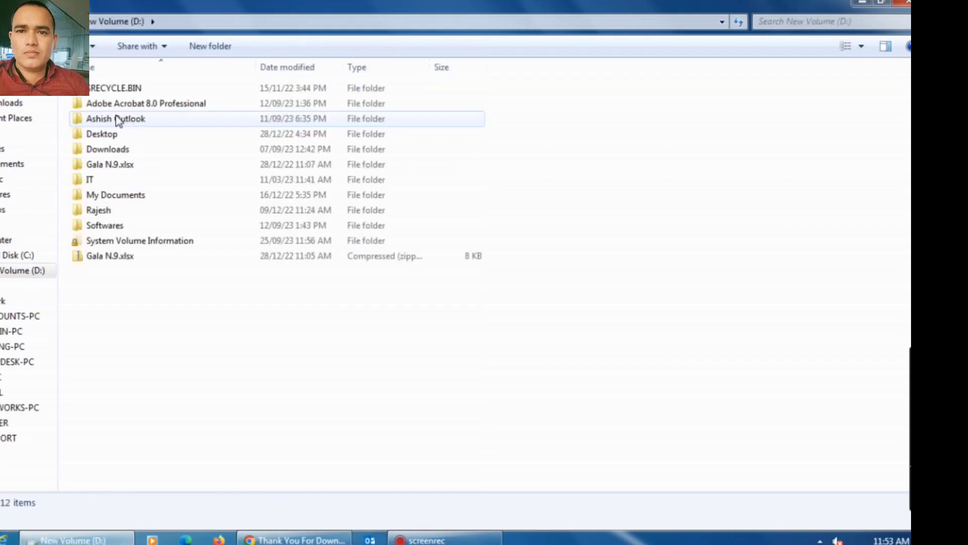
double_click(122, 230)
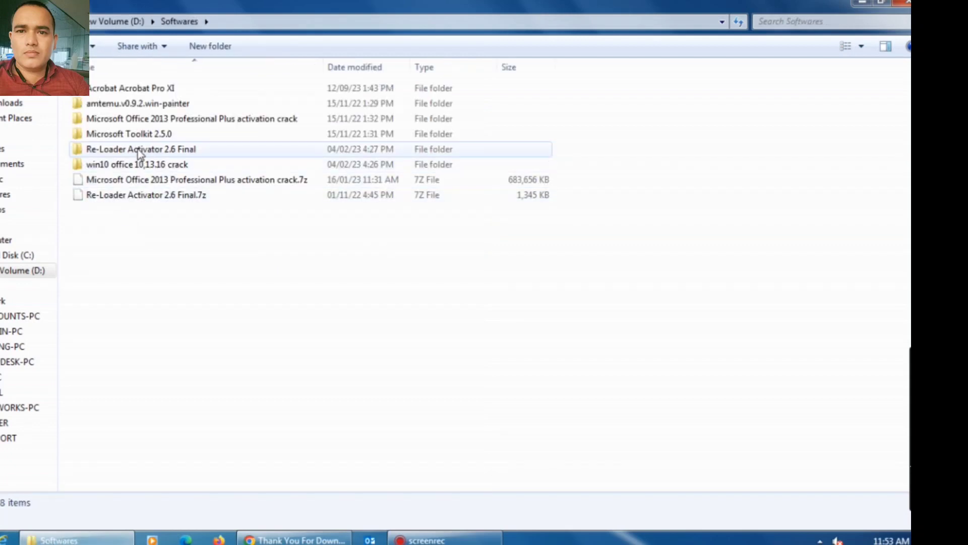
double_click(140, 149)
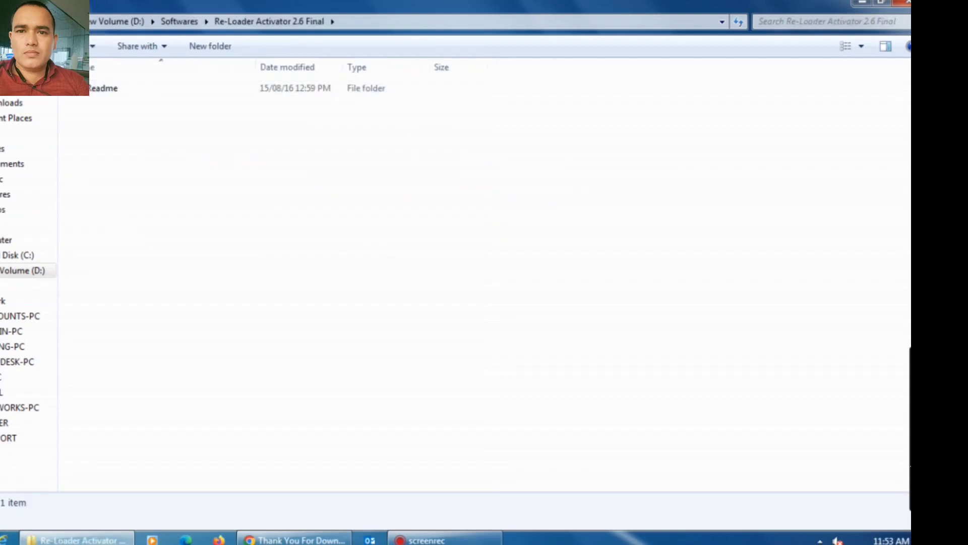
key(BackSpace)
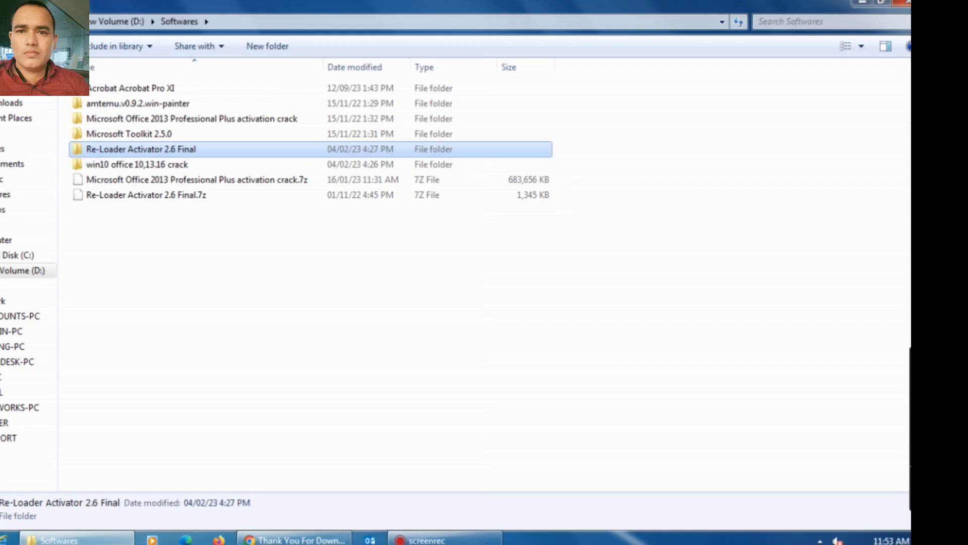
Extract Re-Loader Activator 2.6 Final.7z with 7-Zip into the Re-Loader Activator 2.6 Final folder.
click(146, 197)
right_click(145, 196)
mouse_move(203, 261)
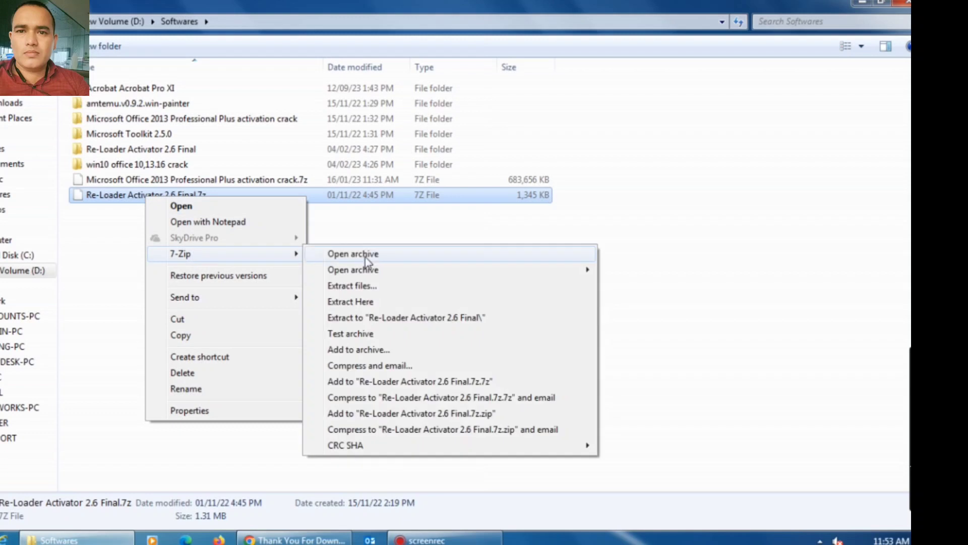
click(390, 319)
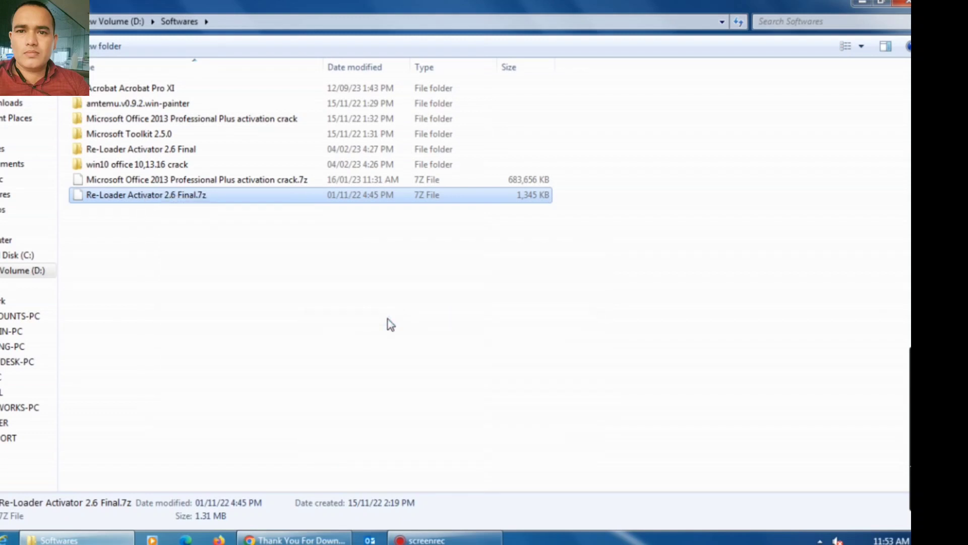
click(433, 349)
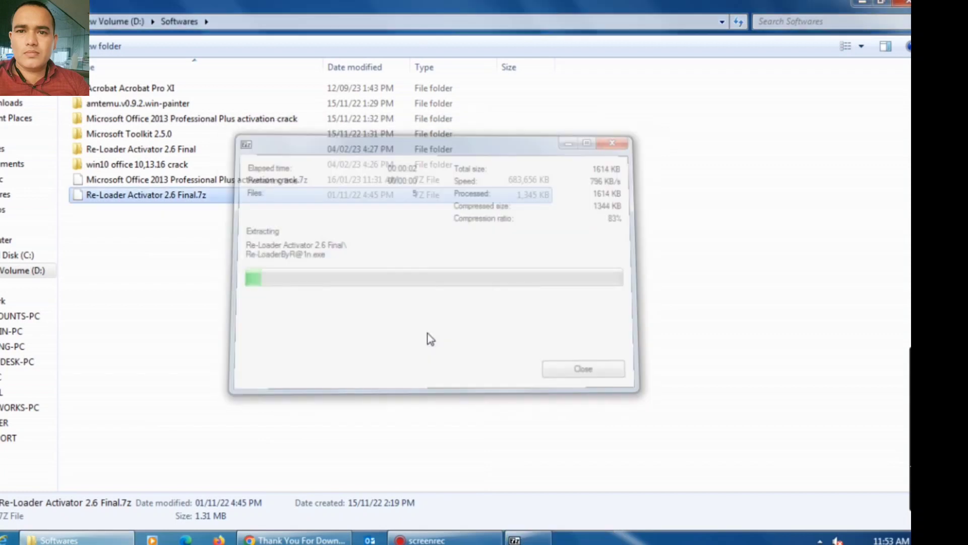
Run Re-LoaderByR@1n from the extracted folder and accept its EULA.
double_click(126, 150)
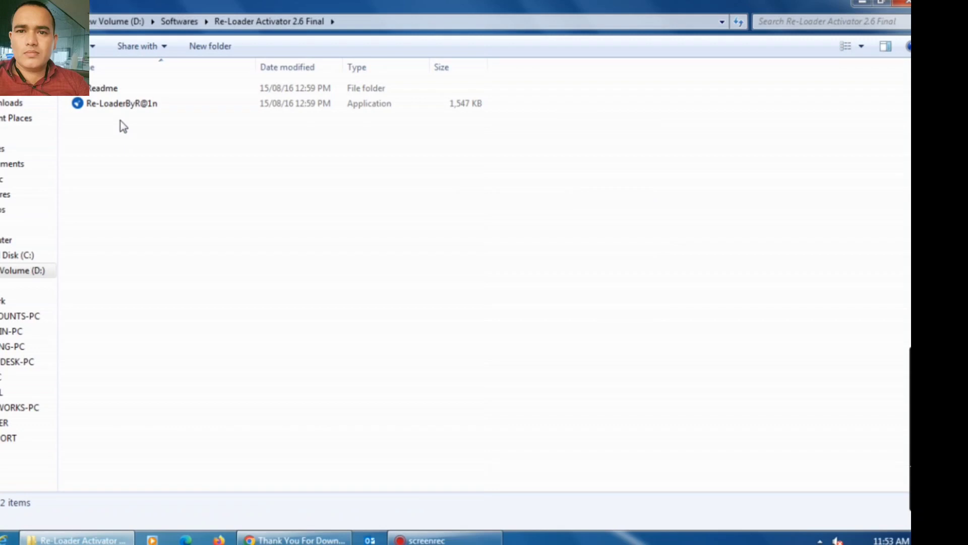
double_click(126, 105)
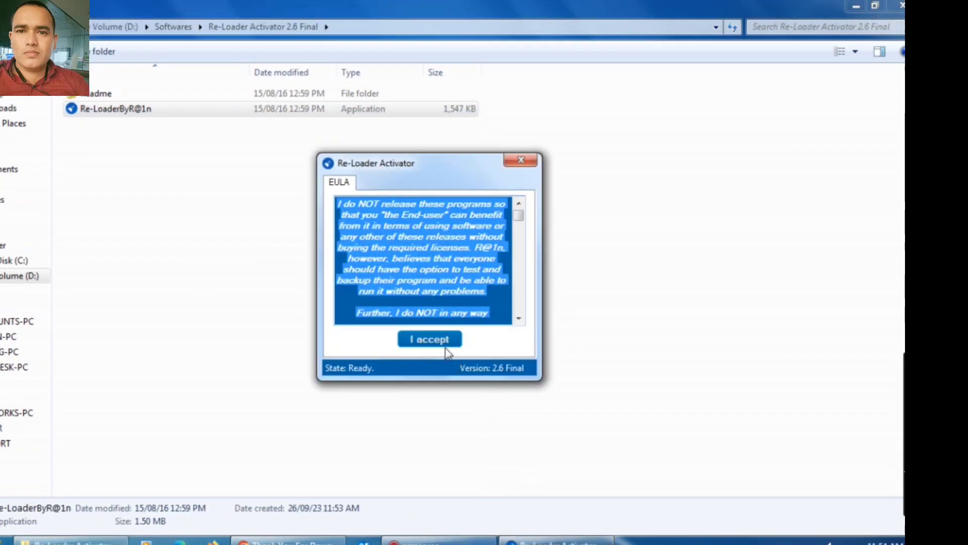
click(434, 333)
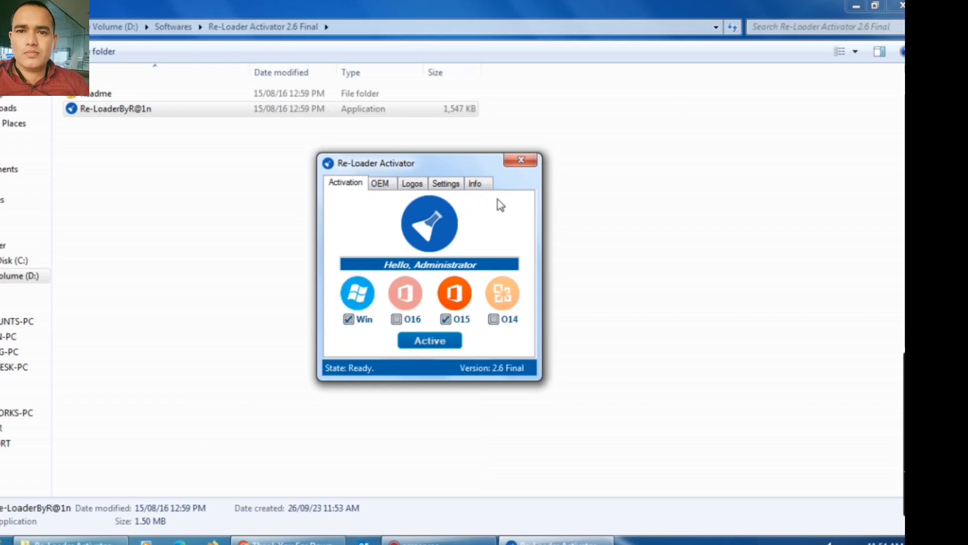
Minimize the folder window, run the activation with Win excluded and only O15 selected, and close the activator.
click(856, 7)
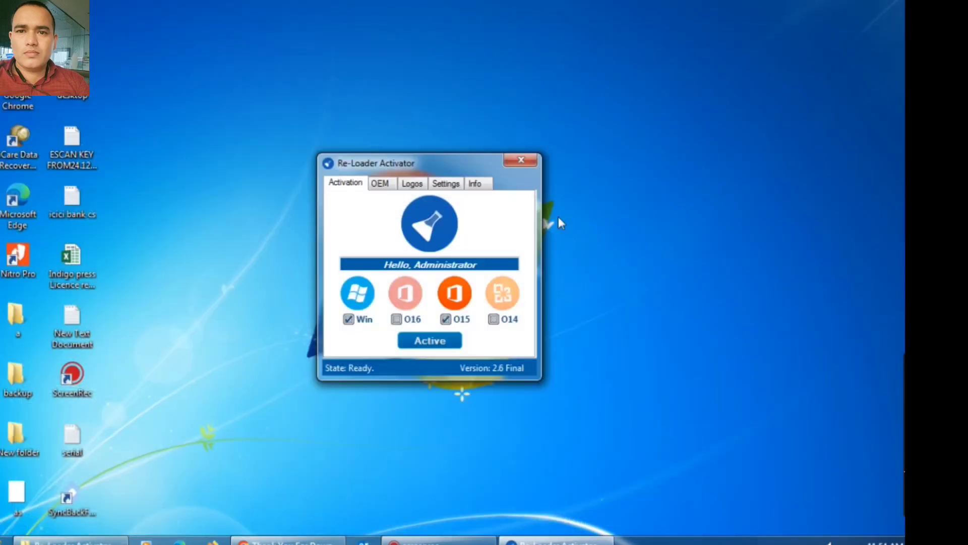
click(356, 320)
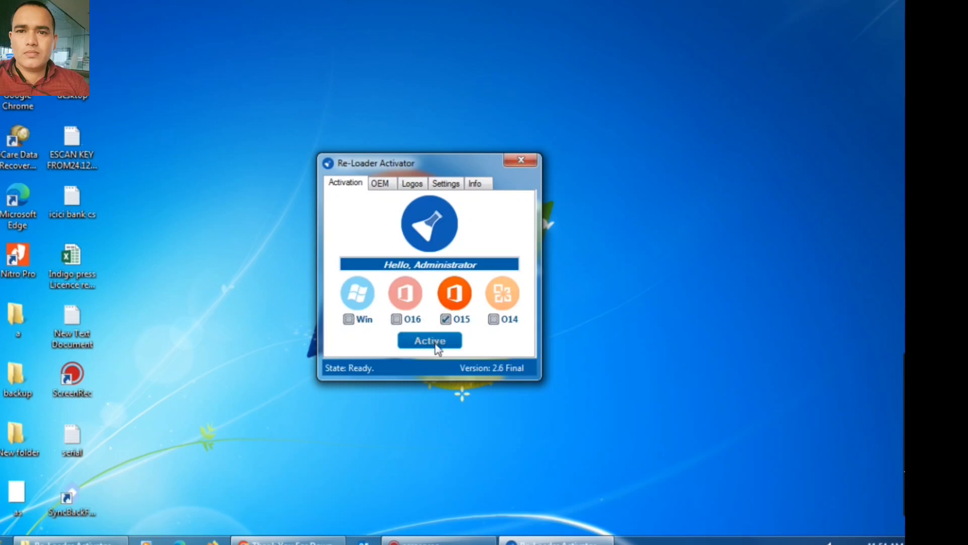
click(434, 342)
click(430, 317)
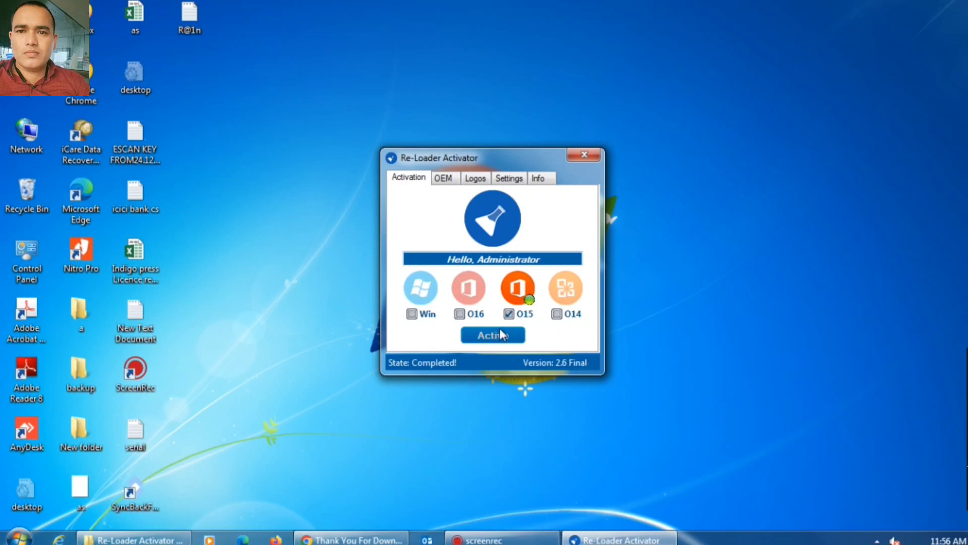
click(584, 157)
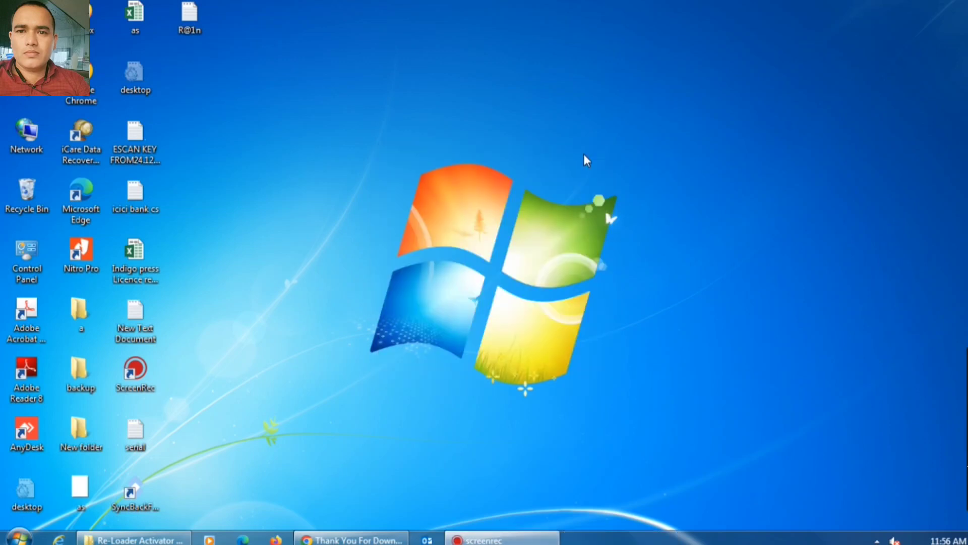
Launch Excel 2013 with a blank workbook and check the Office activation status on the account page.
click(19, 536)
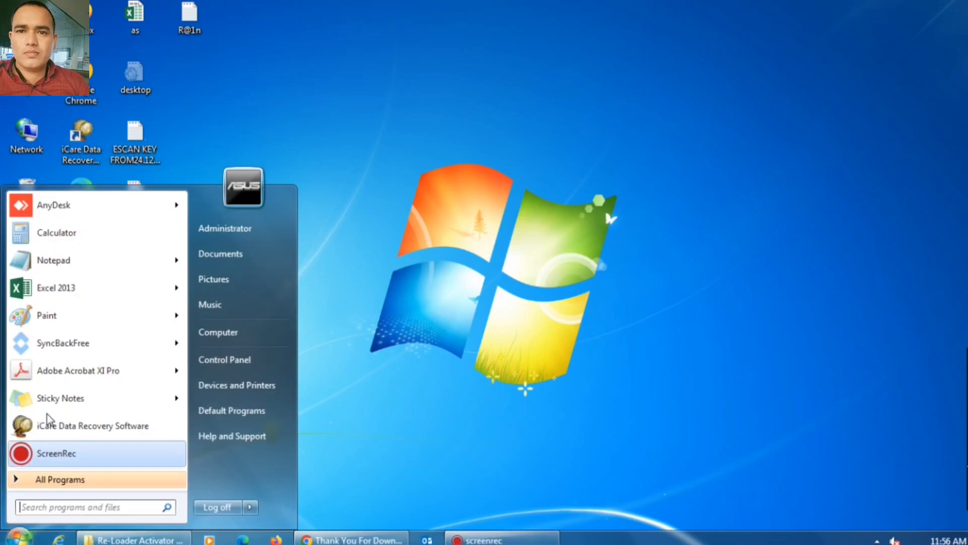
click(56, 292)
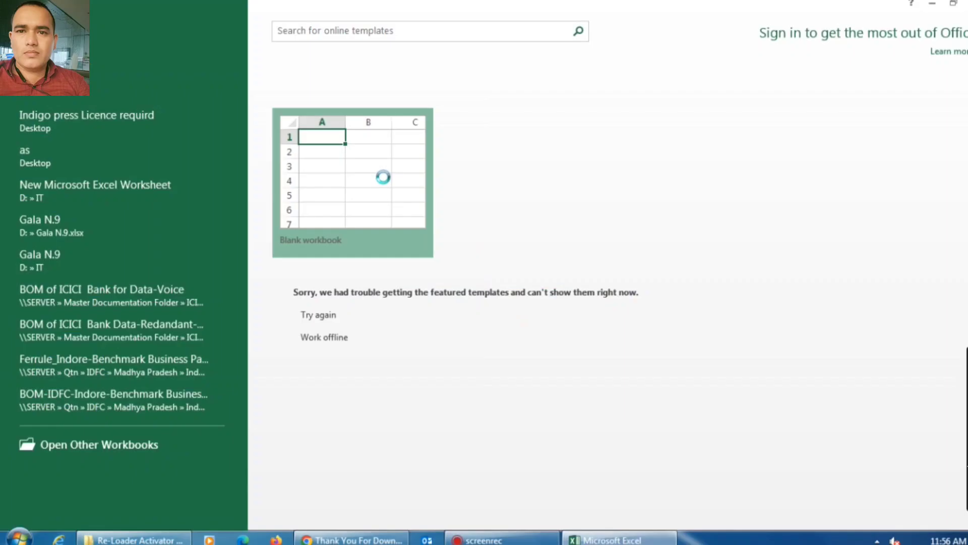
click(382, 177)
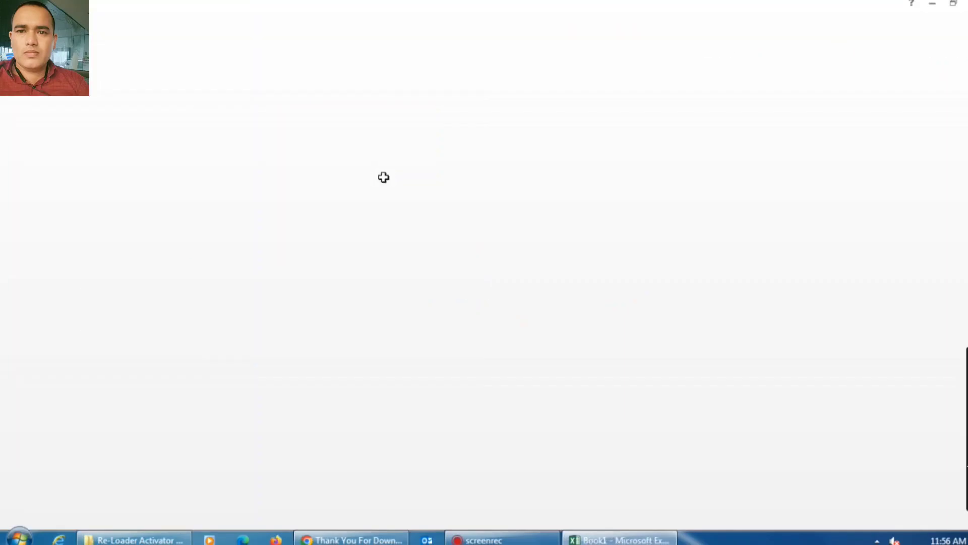
key(ctrl+o)
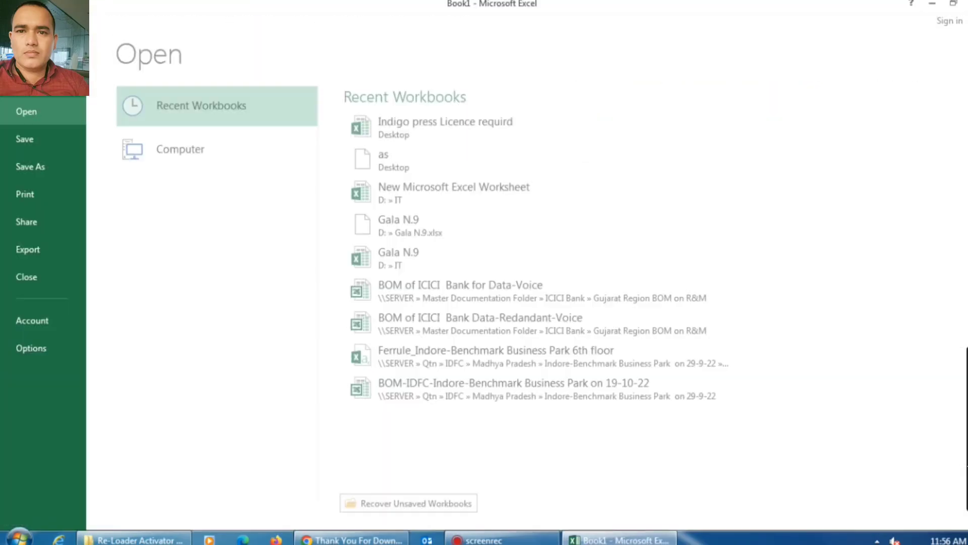
click(35, 320)
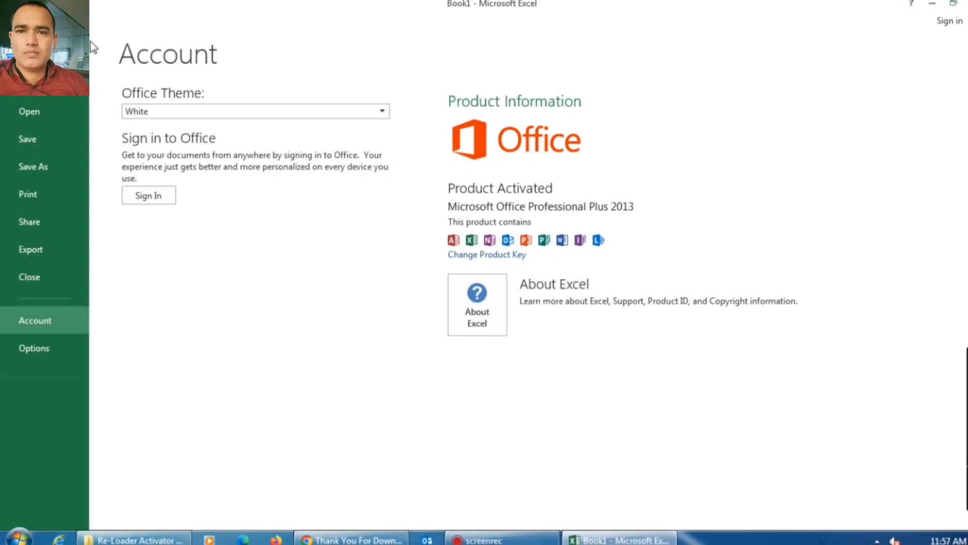
Return to the blank worksheet and enter 57567 in cell C5.
click(23, 30)
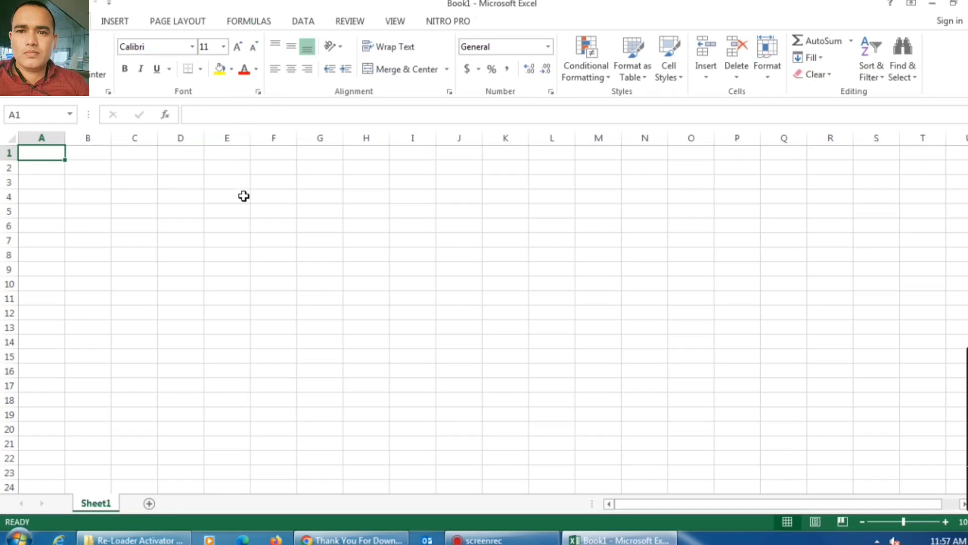
click(135, 209)
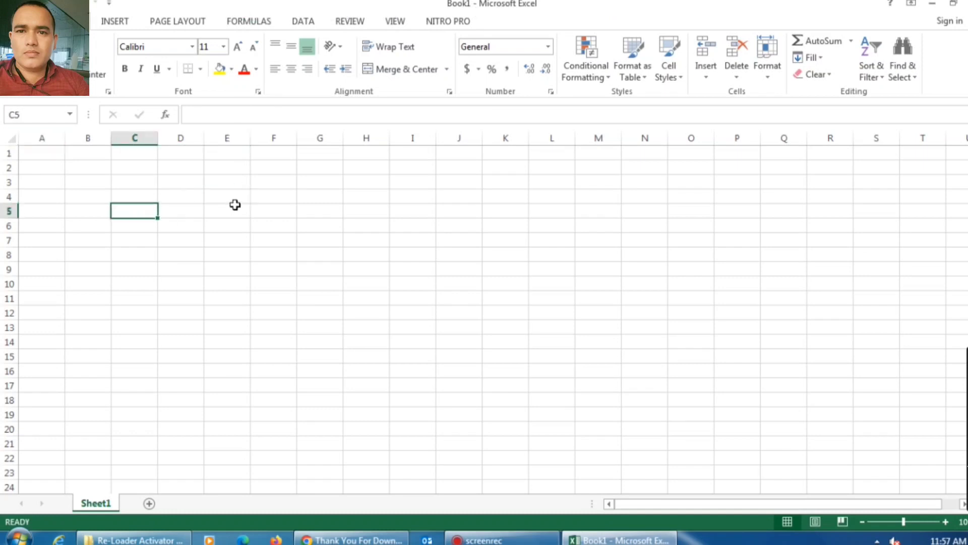
text(57567)
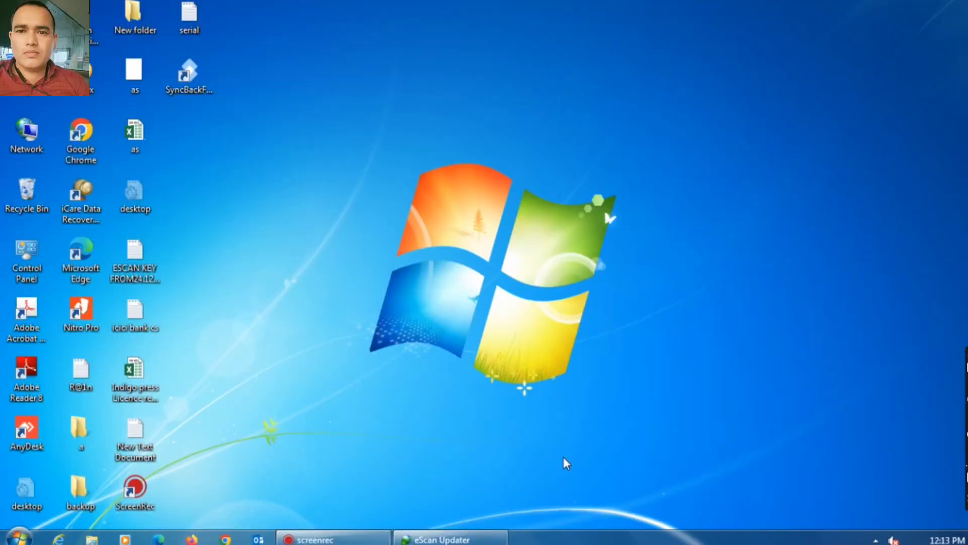
Open eScan Protection Center and unlock it with the eScan administrator password.
double_click(100, 41)
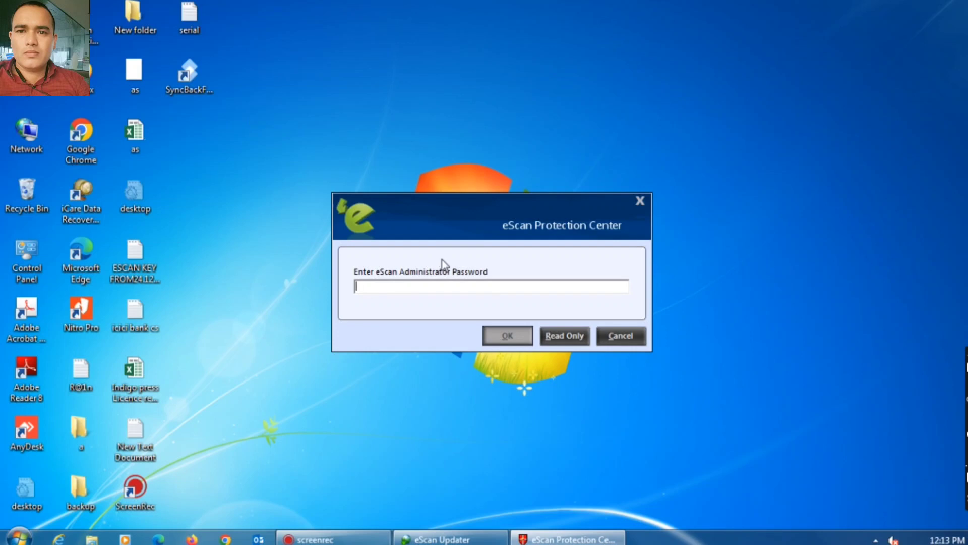
text(**)
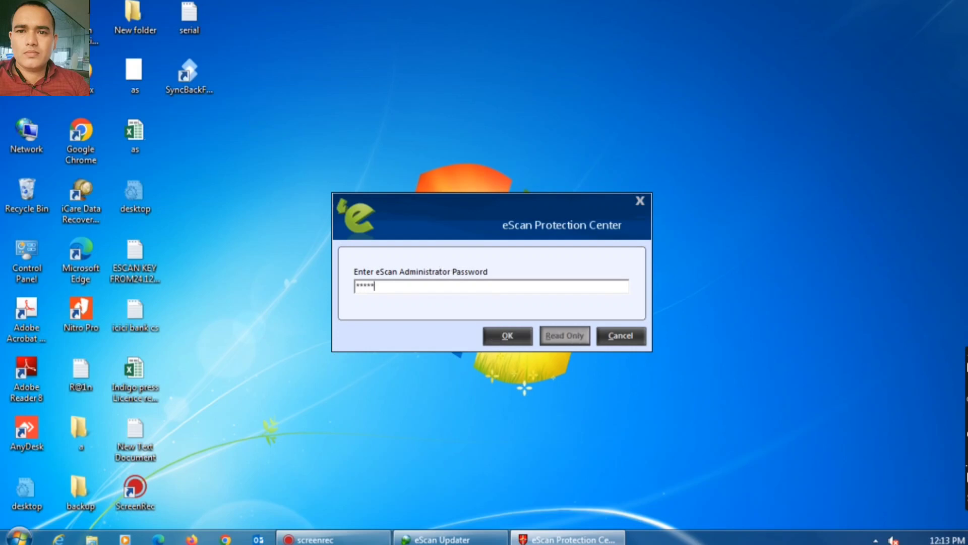
key(Return)
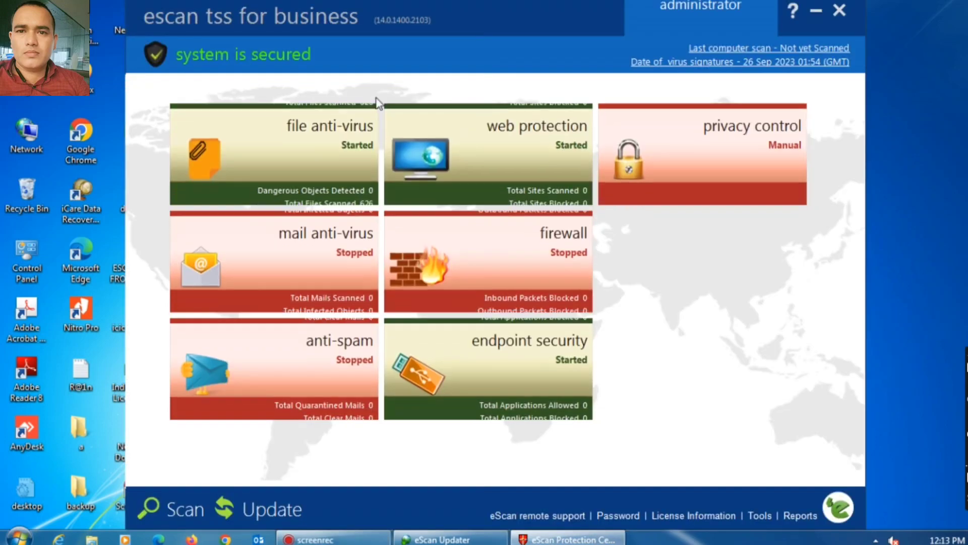
Open the File Anti-Virus settings and bring up the Exclude Files / Folders list.
click(31, 538)
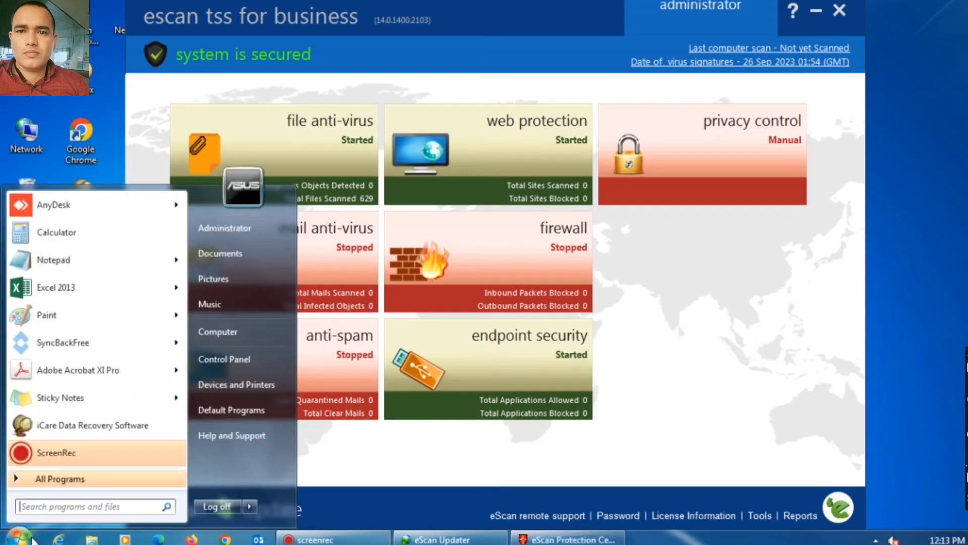
click(343, 151)
click(264, 290)
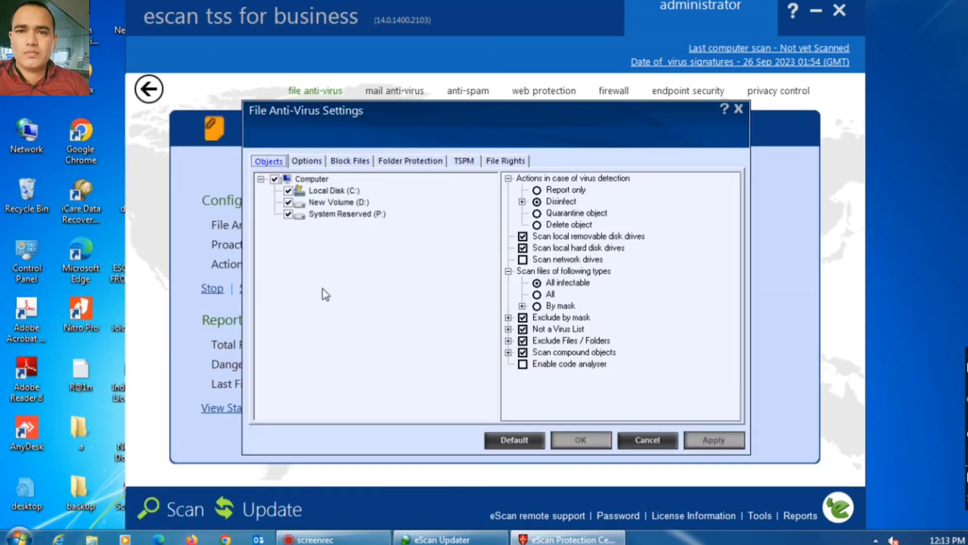
double_click(548, 342)
double_click(558, 353)
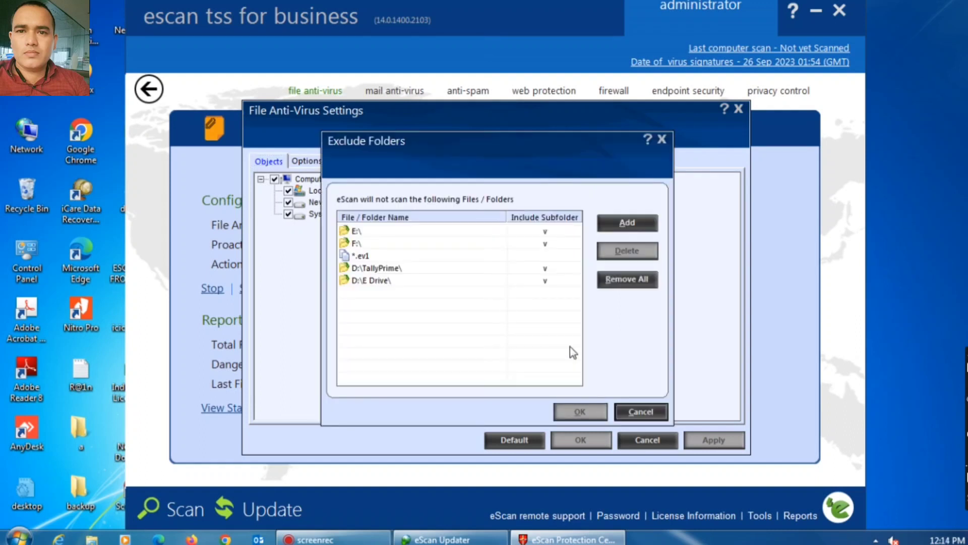
click(628, 223)
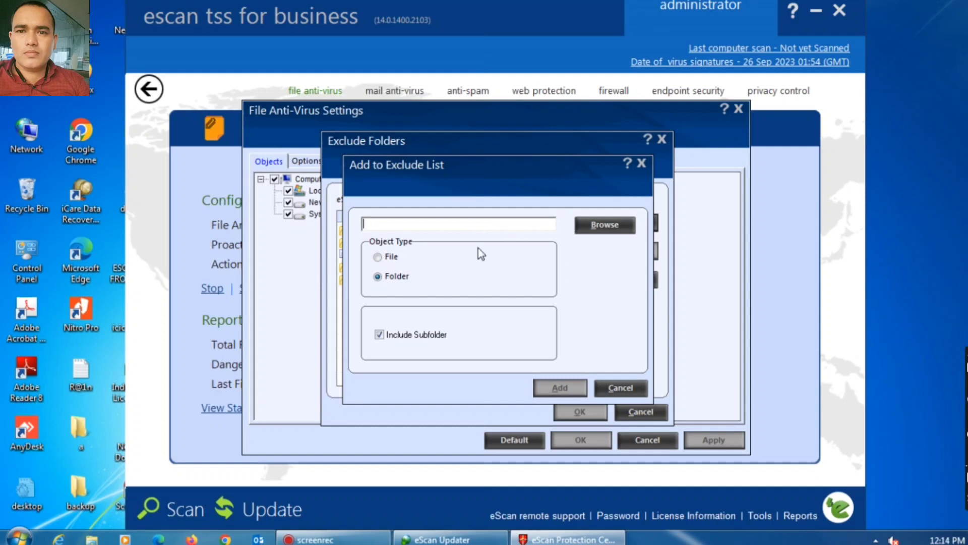
click(388, 256)
click(604, 226)
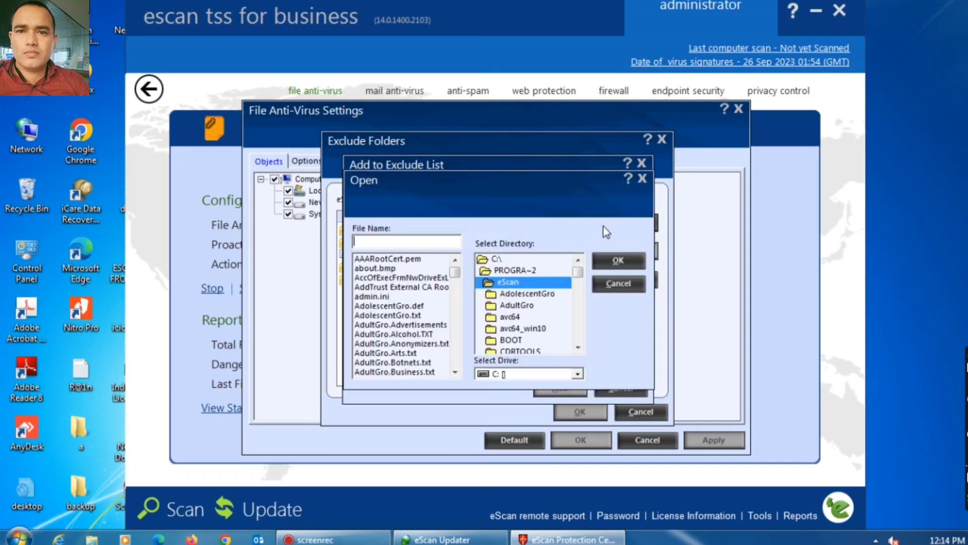
double_click(505, 259)
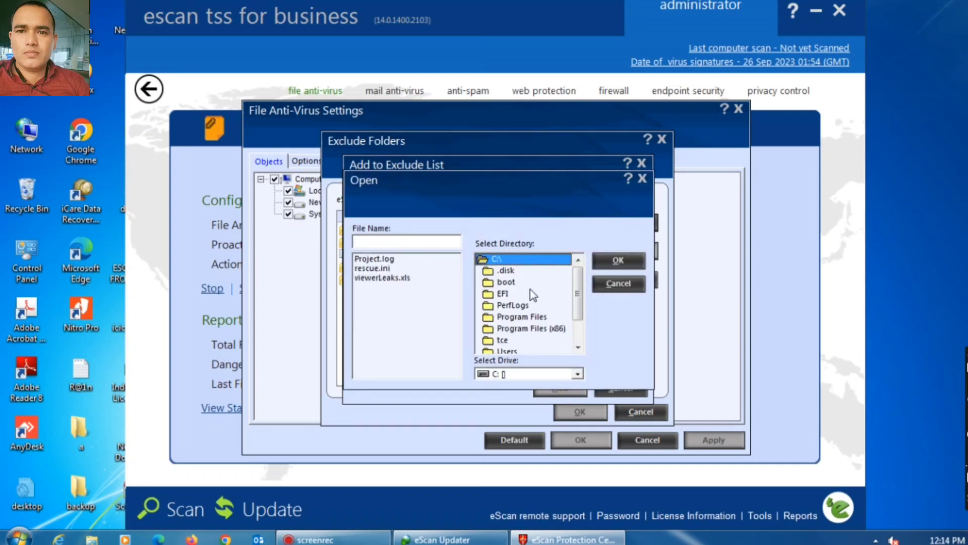
scroll(532, 295, down, 1)
double_click(522, 341)
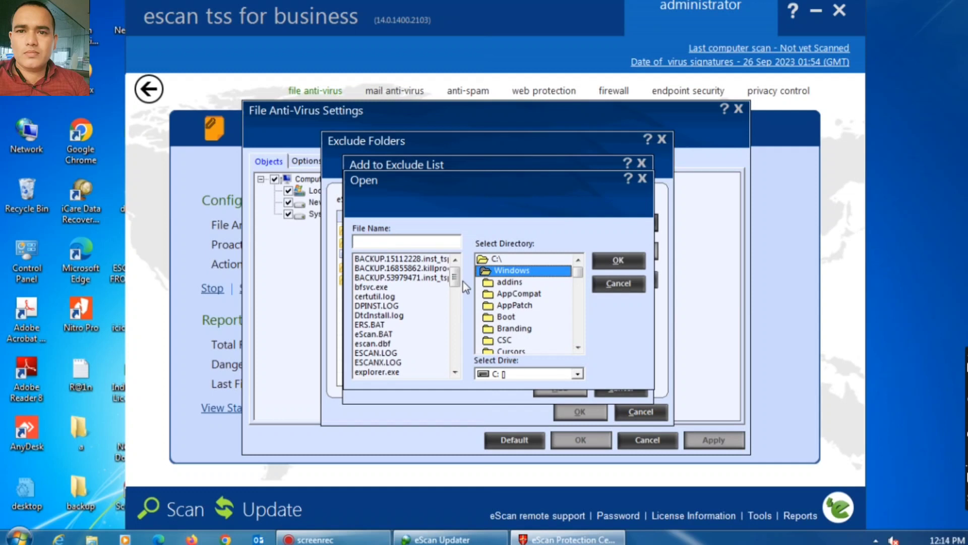
click(388, 334)
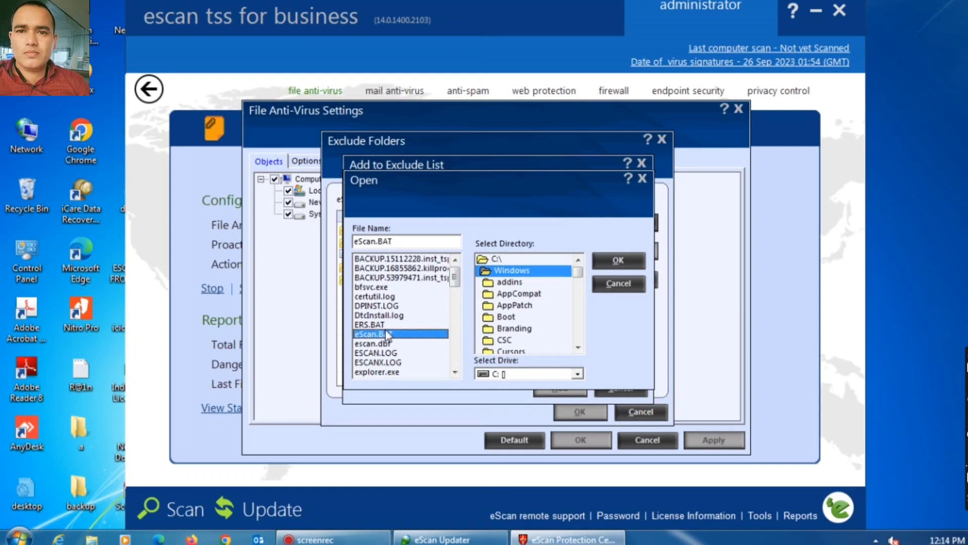
key(k)
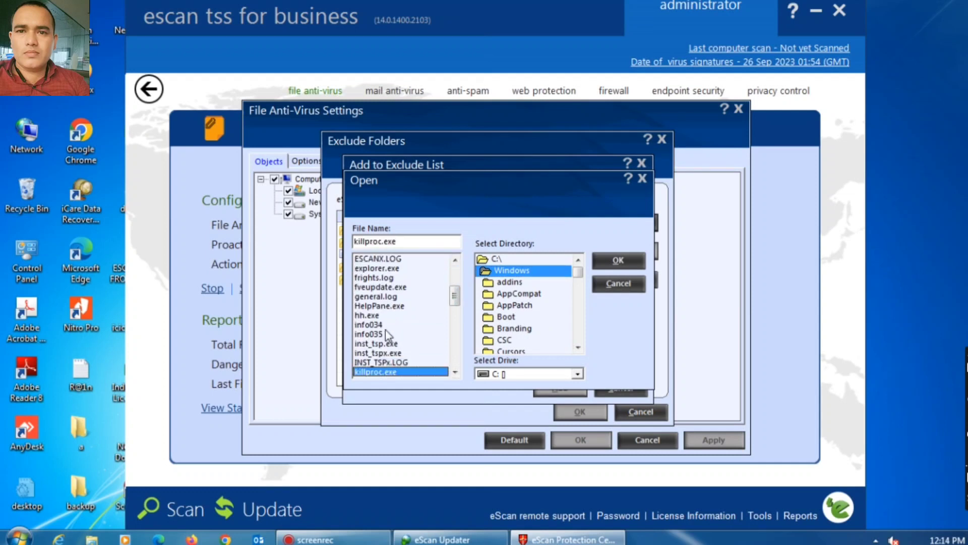
key(Down)
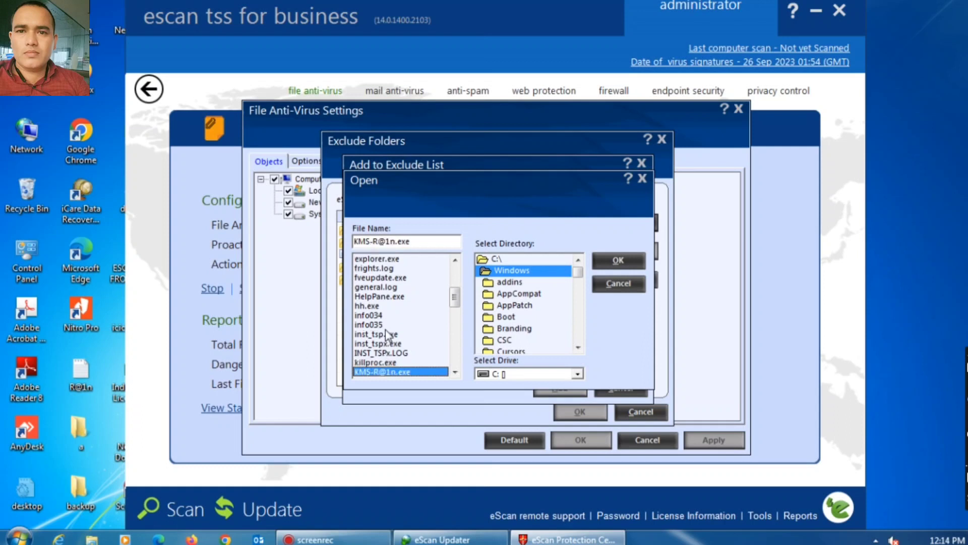
click(618, 258)
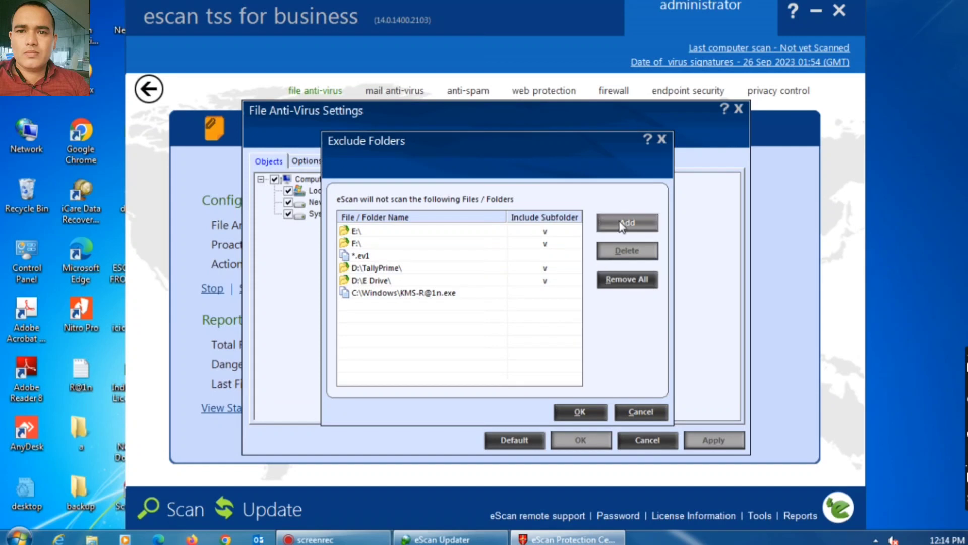
click(621, 226)
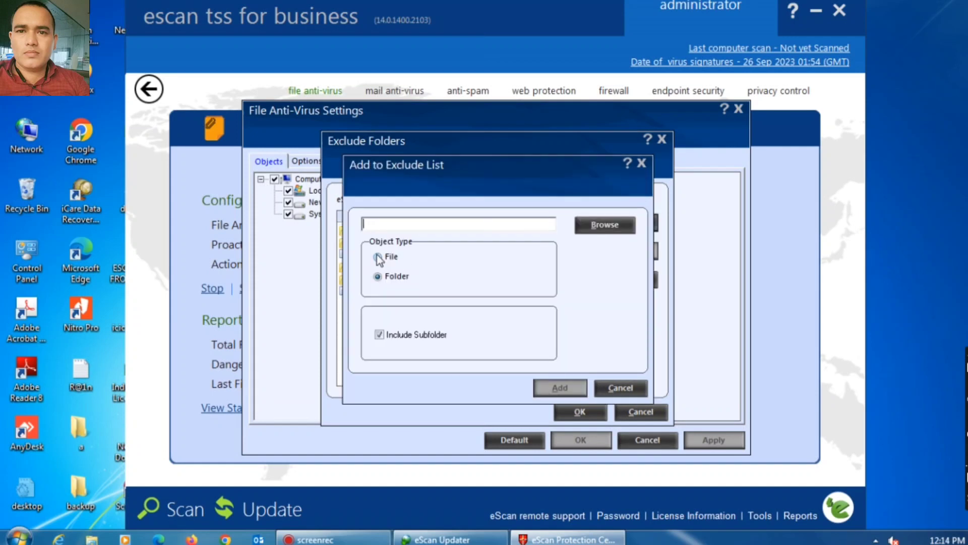
click(378, 257)
click(603, 224)
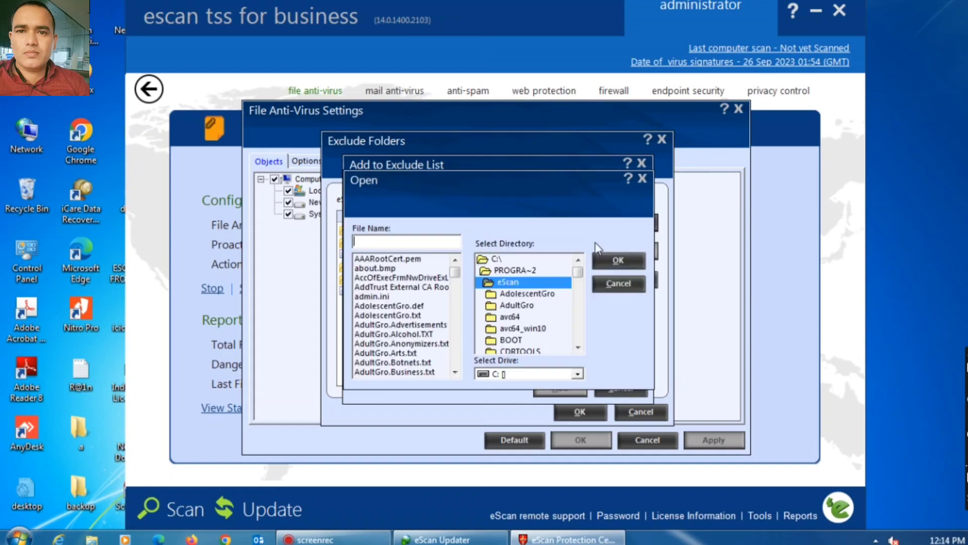
click(494, 259)
double_click(494, 260)
scroll(525, 322, down, 2)
double_click(513, 343)
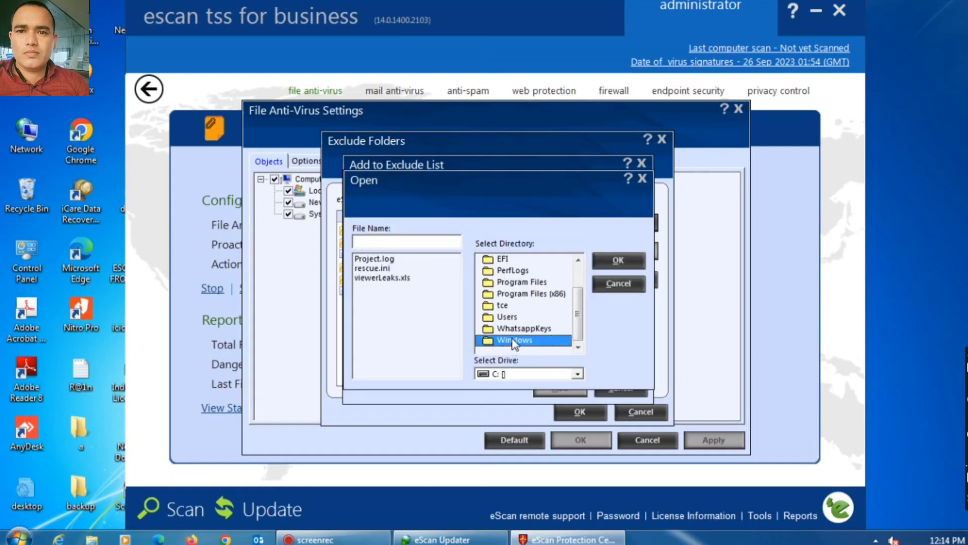
click(374, 324)
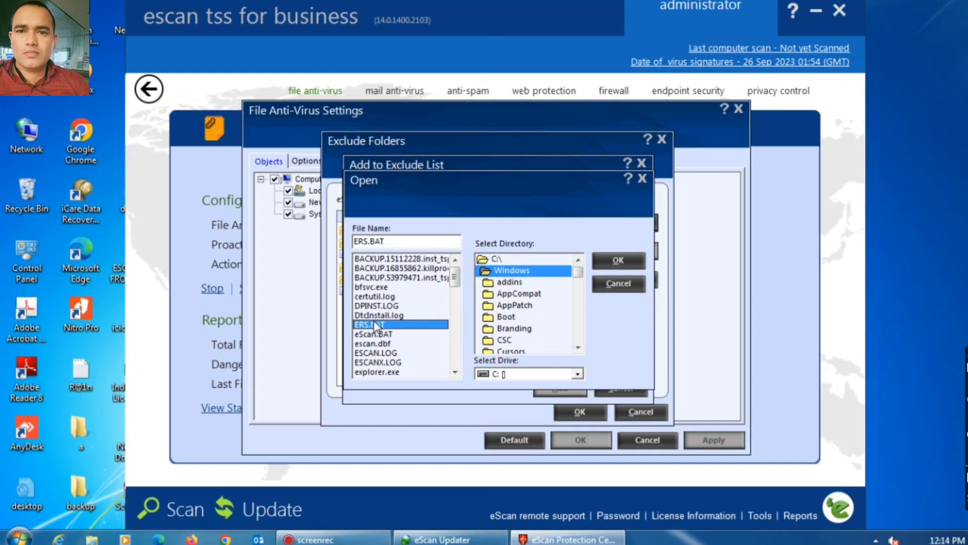
key(k)
key(k)
key(k)
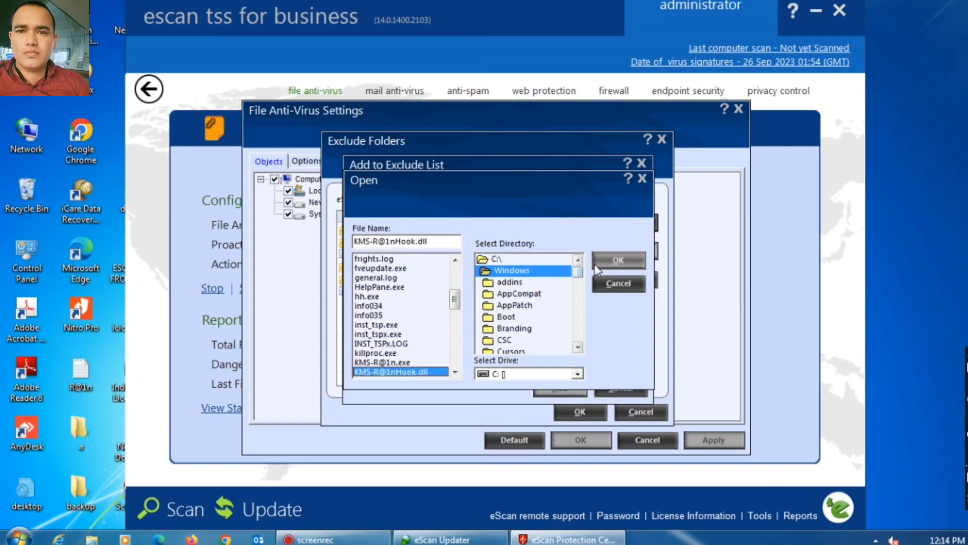
click(617, 260)
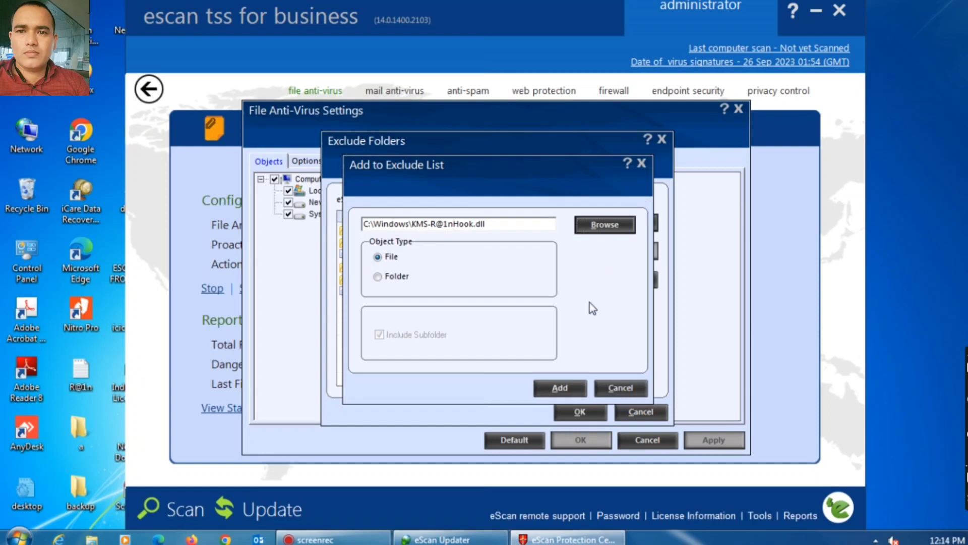
click(559, 388)
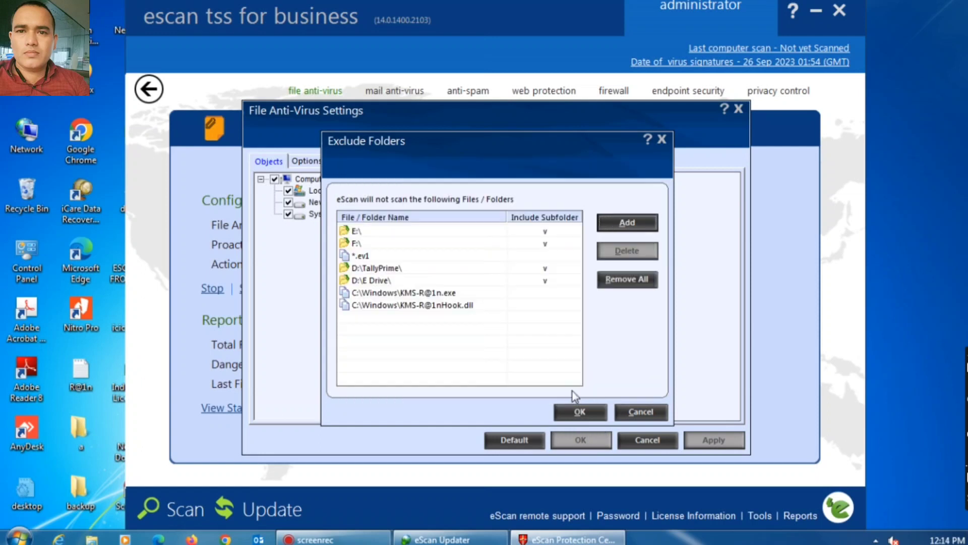
click(626, 222)
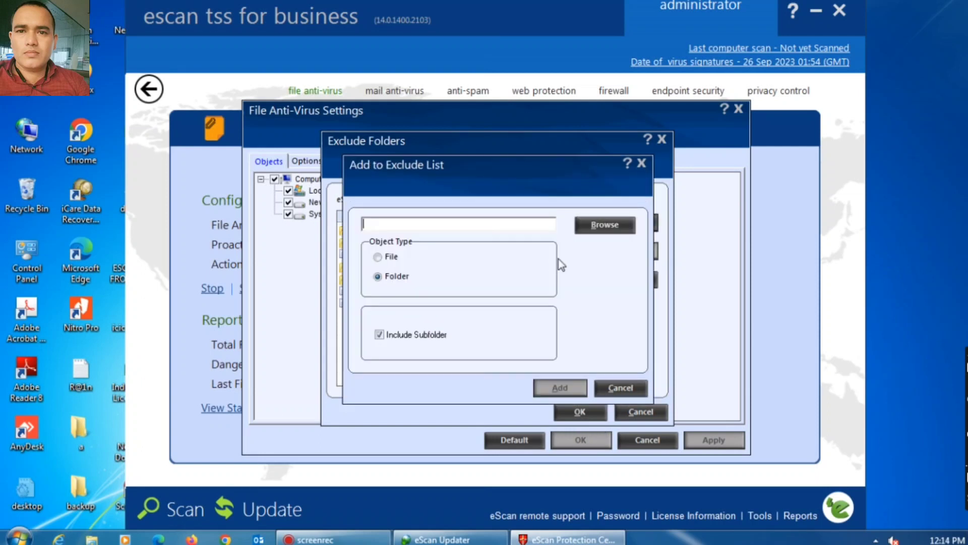
click(378, 257)
click(605, 225)
double_click(503, 260)
scroll(525, 287, down, 1)
double_click(524, 341)
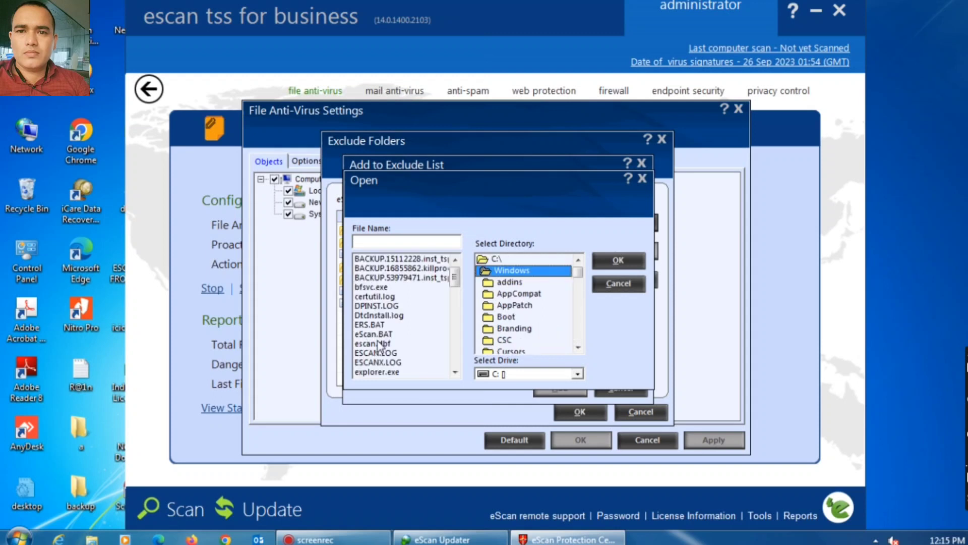
click(380, 344)
scroll(379, 344, down, 3)
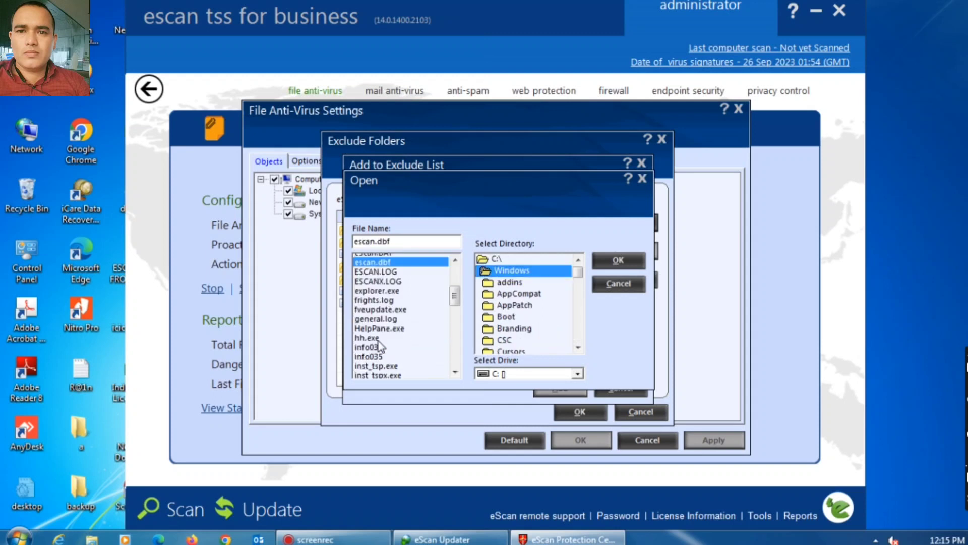
key(k)
scroll(456, 379, down, 2)
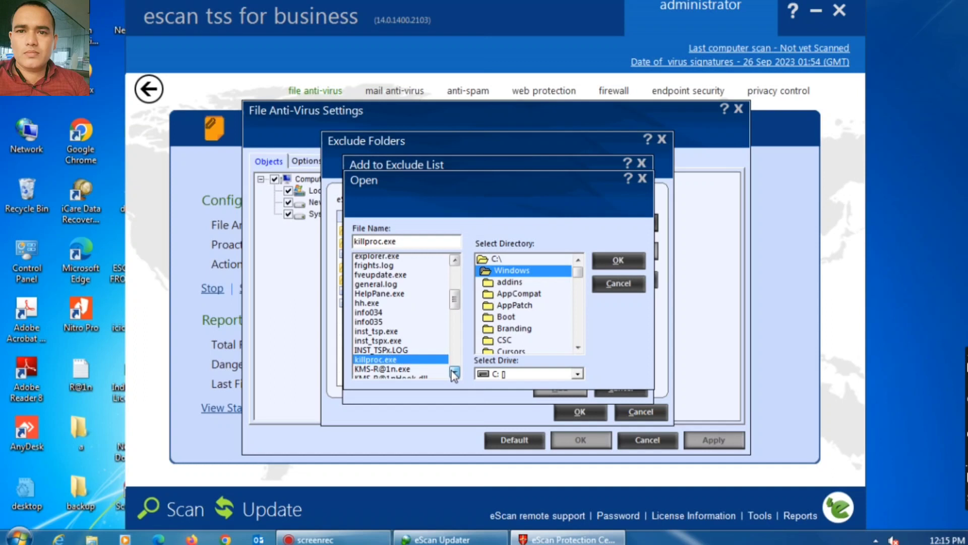
click(415, 372)
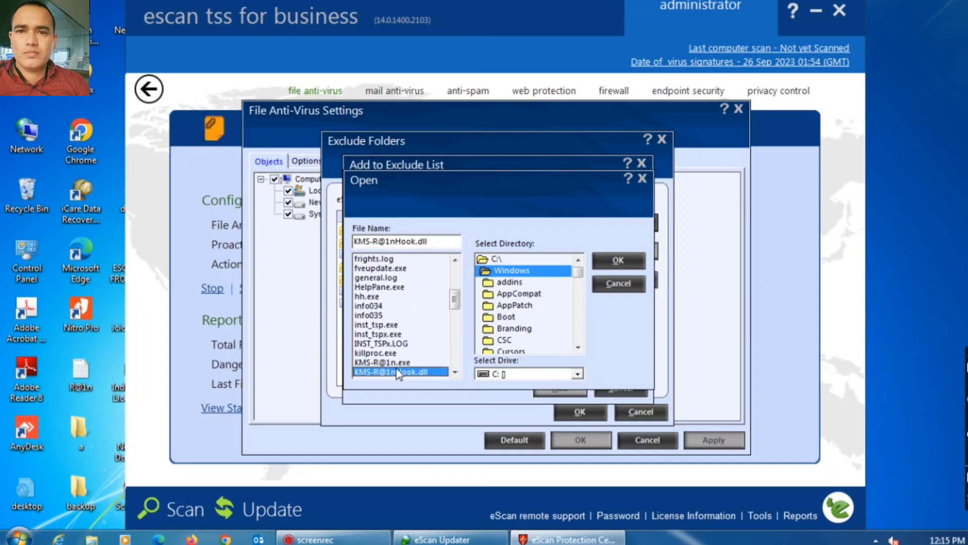
click(618, 260)
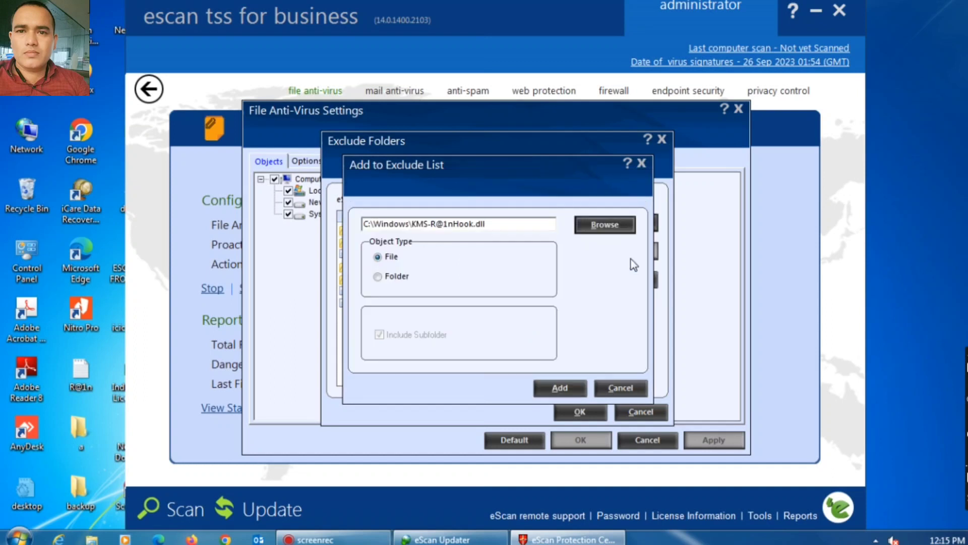
click(553, 391)
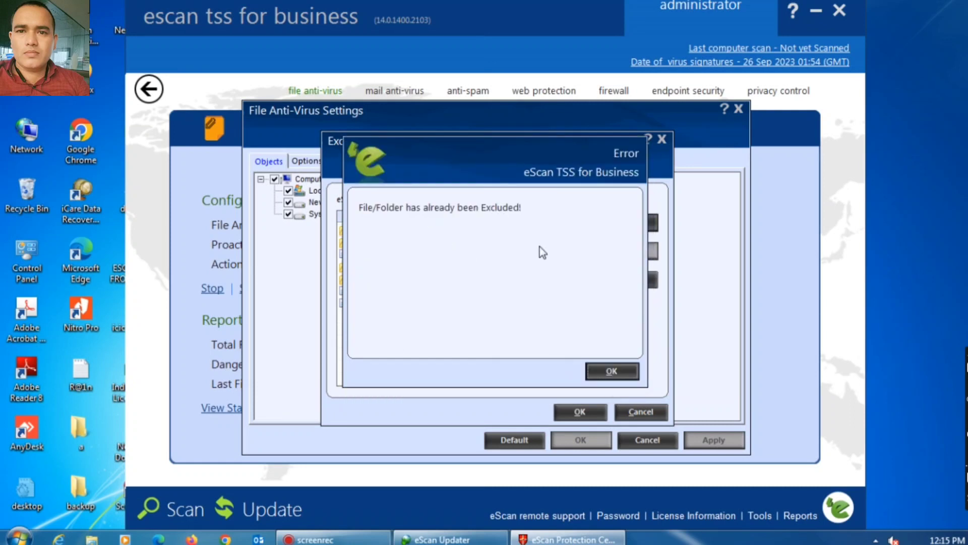
click(609, 371)
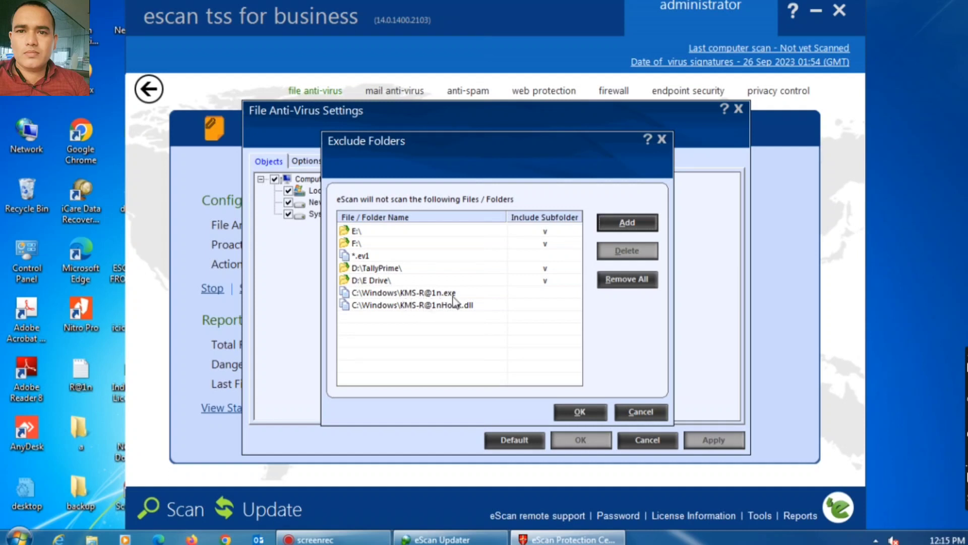
click(429, 293)
click(435, 305)
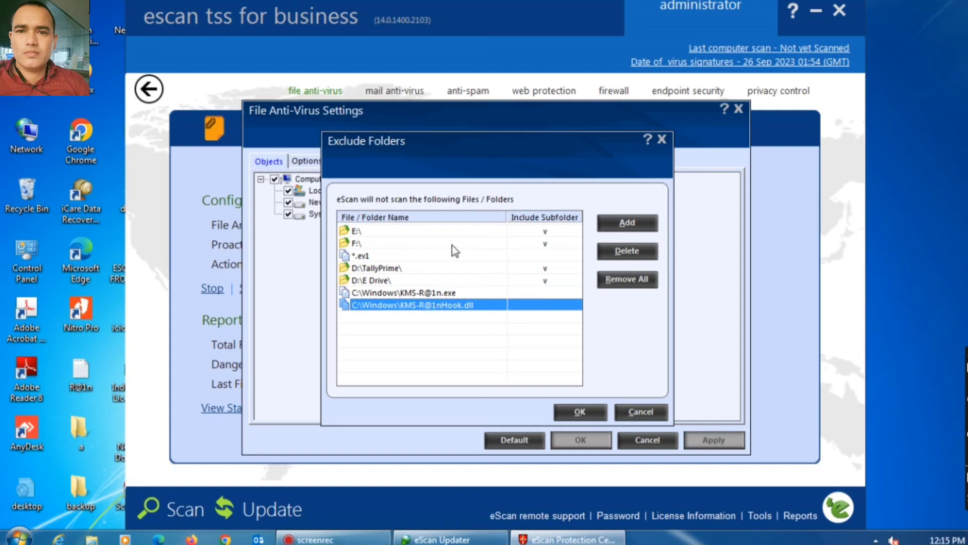
click(635, 229)
click(392, 258)
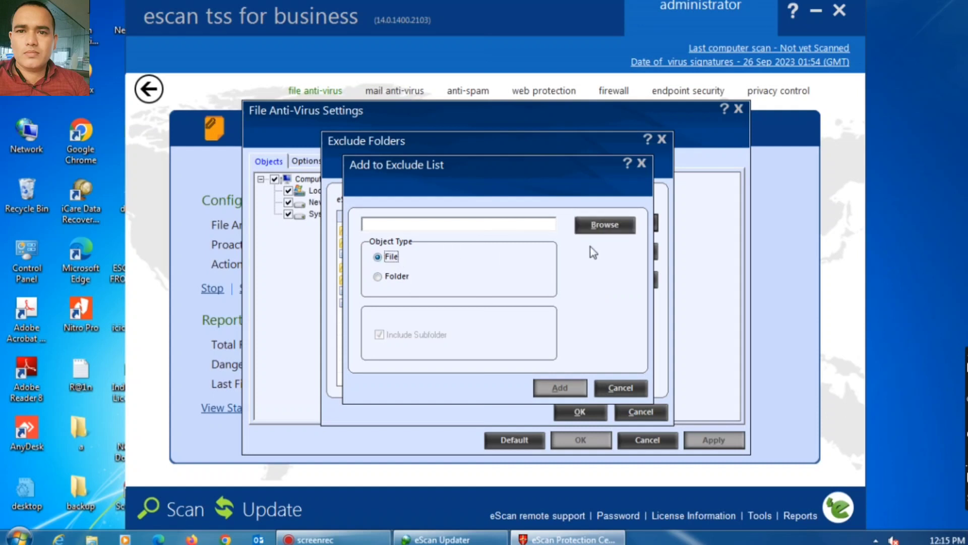
click(604, 225)
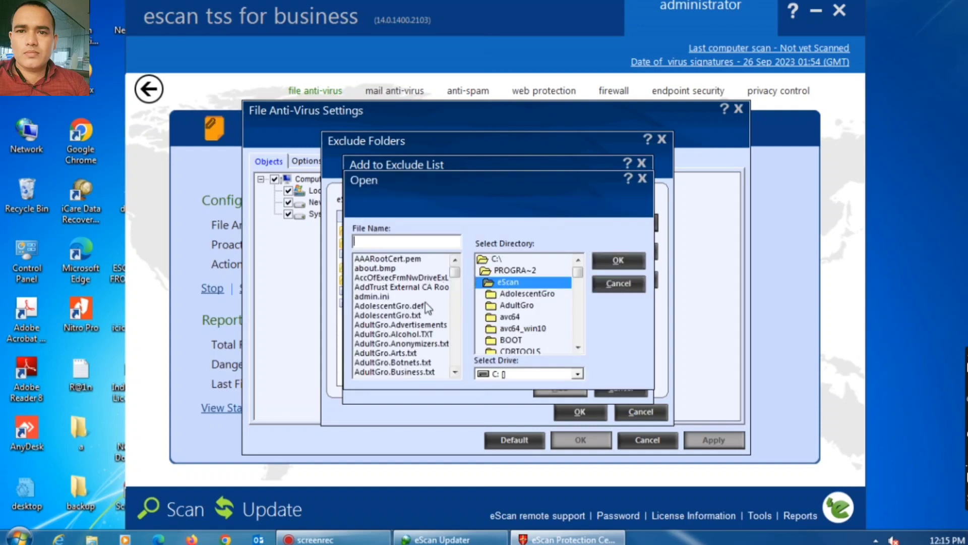
click(506, 261)
double_click(506, 260)
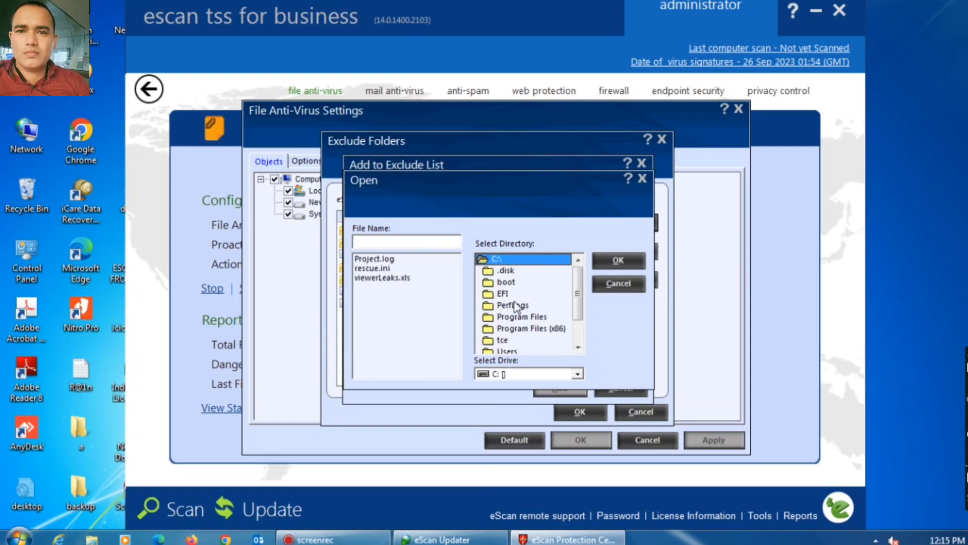
scroll(527, 340, down, 3)
double_click(520, 341)
click(400, 335)
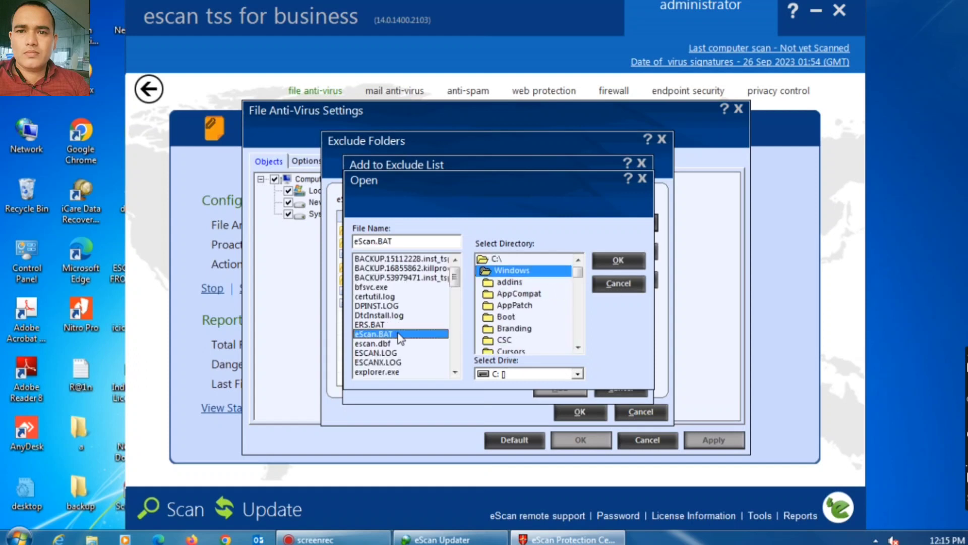
key(k)
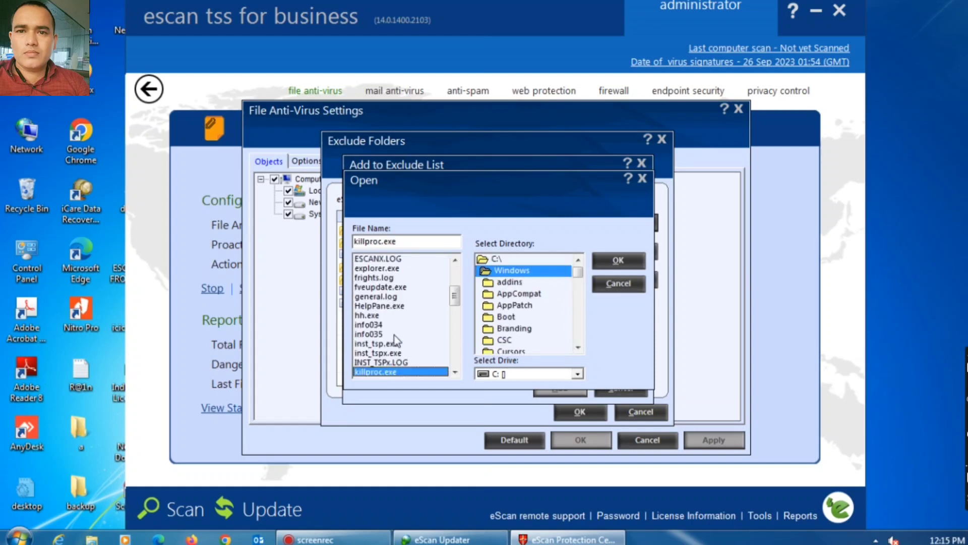
key(Down)
key(Down)
key(Down)
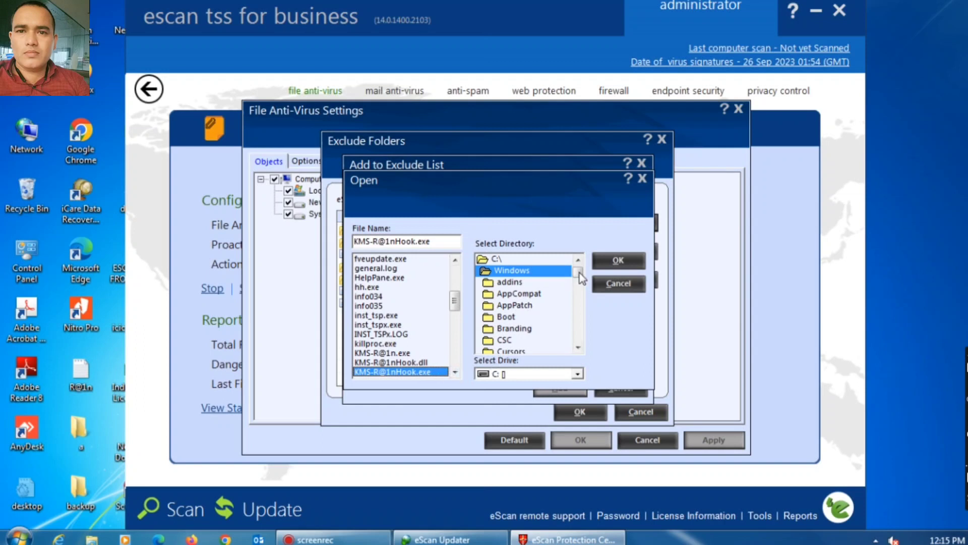
click(599, 262)
click(574, 393)
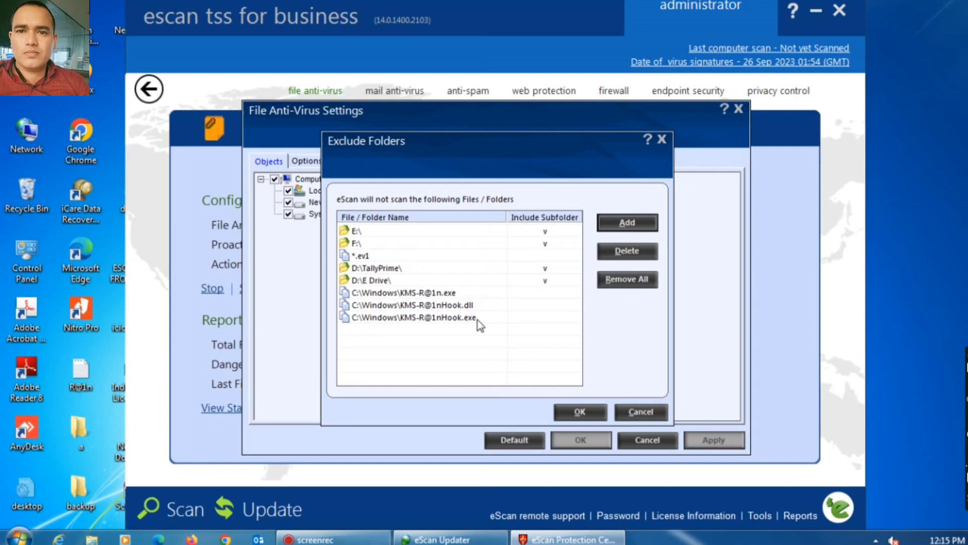
Save the exclude list and the File Anti-Virus settings, and bring up the eScan Updater window.
click(581, 412)
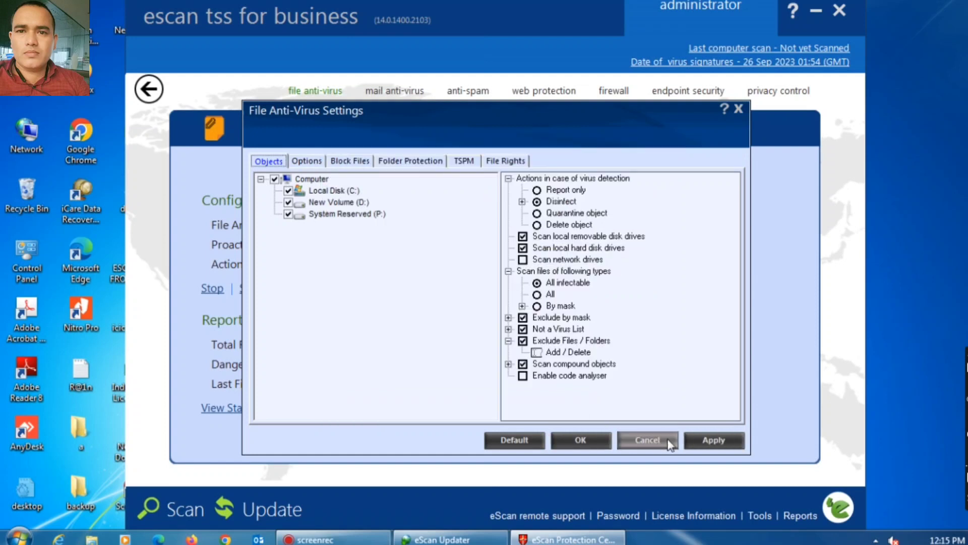
click(587, 440)
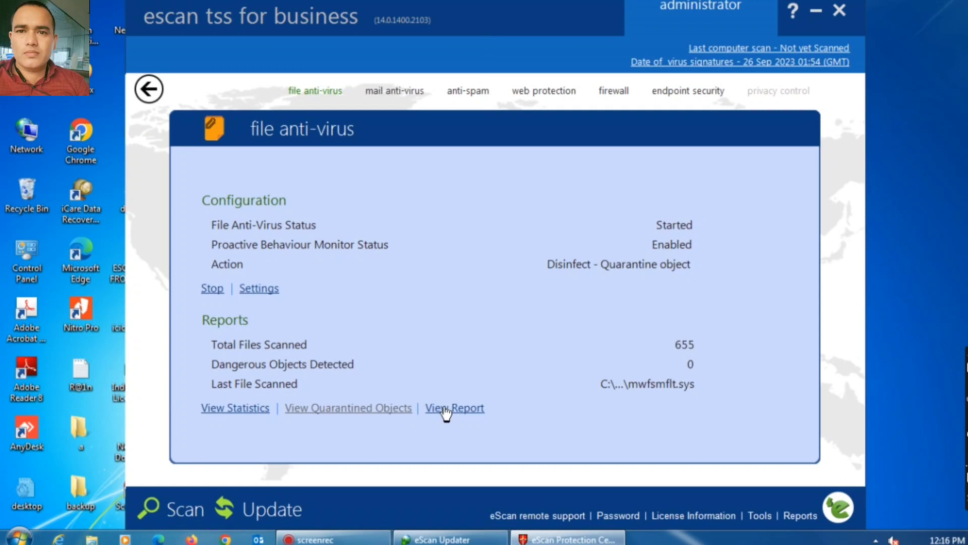
click(148, 88)
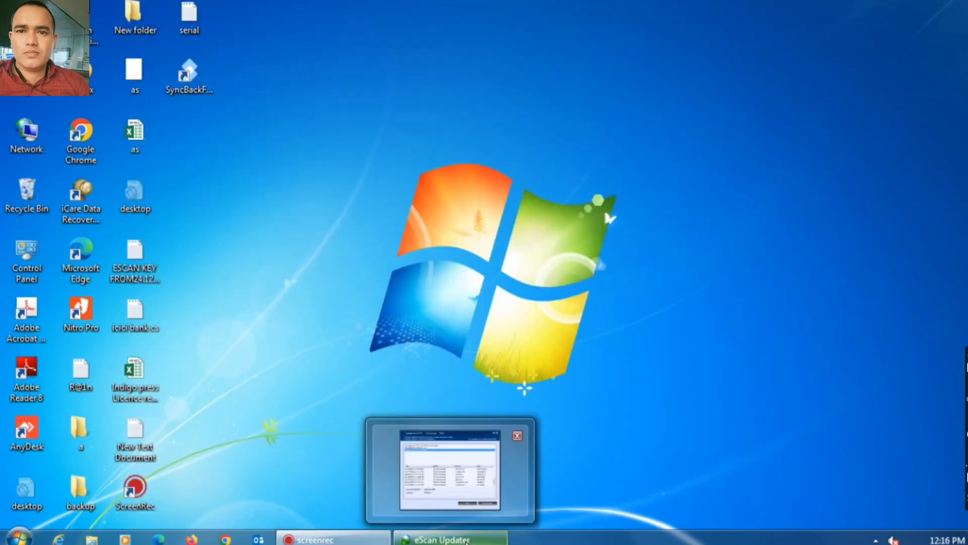
click(467, 542)
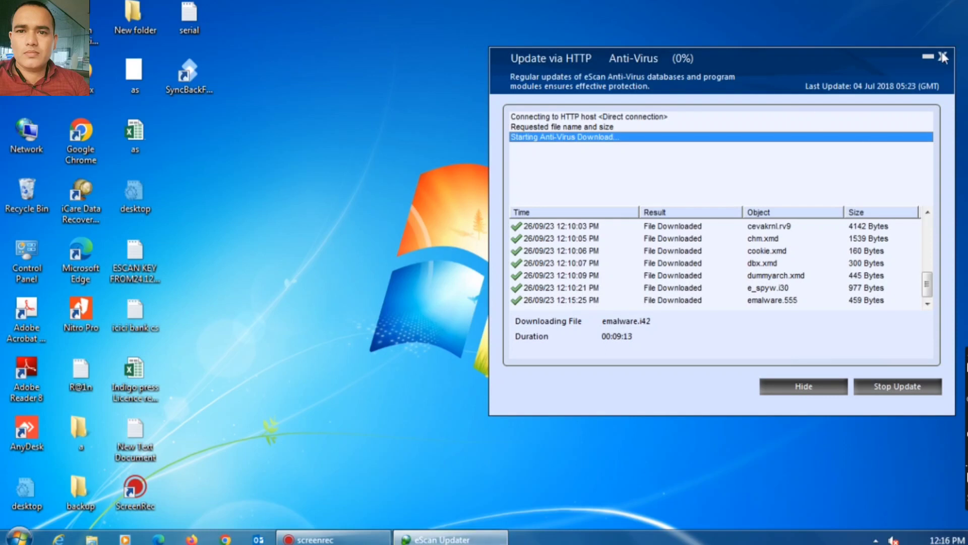
Dismiss the eScan Updater window and refresh the desktop.
click(875, 386)
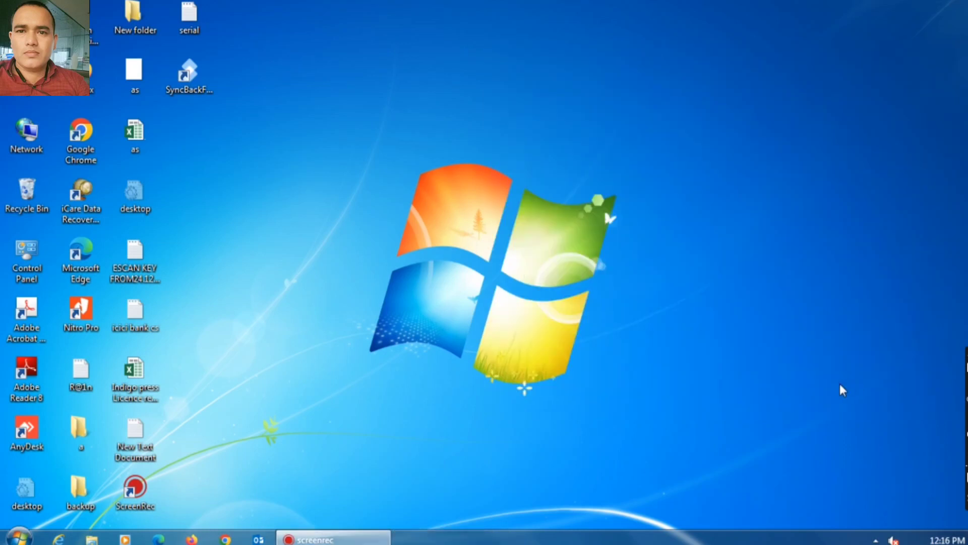
right_click(324, 171)
click(350, 210)
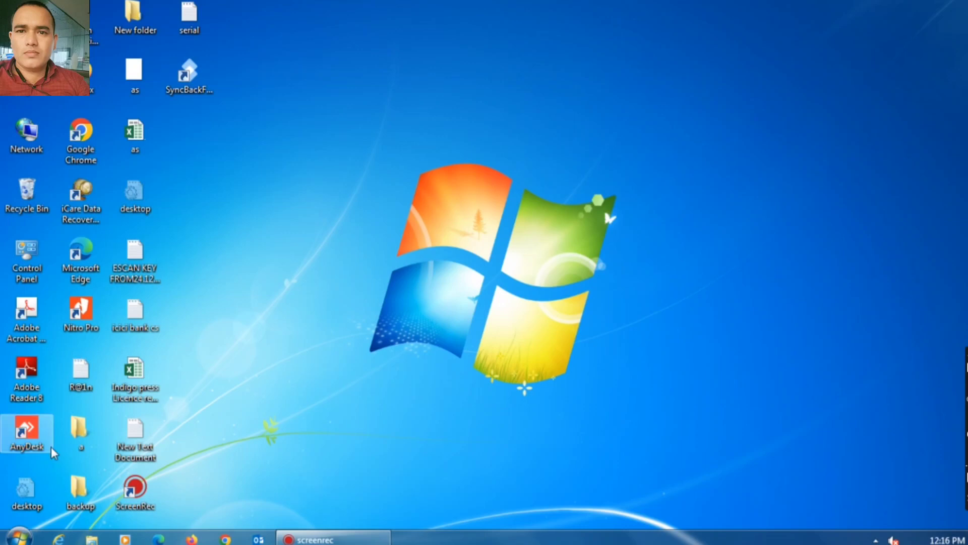
Bring up the computer's system properties, check the Windows edition and activation status, and close the window.
click(29, 540)
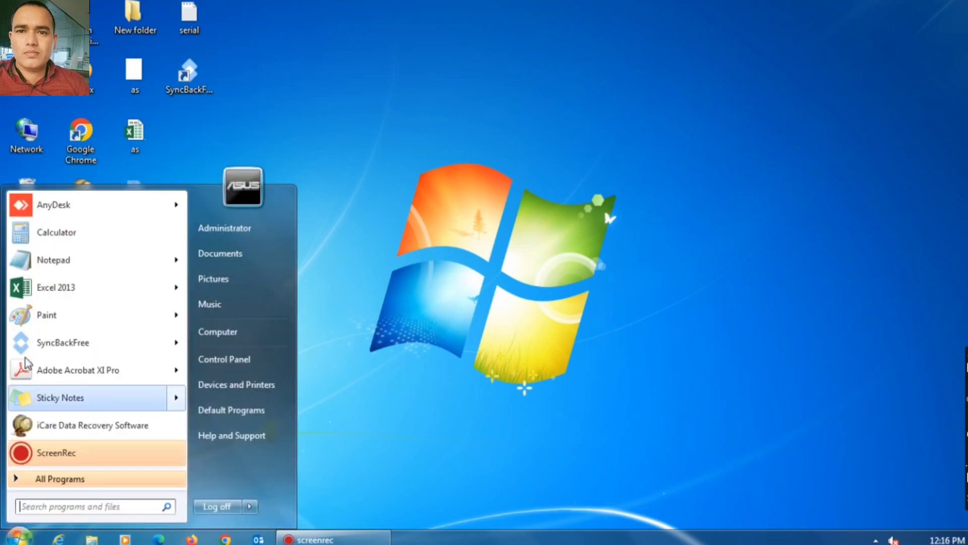
right_click(227, 331)
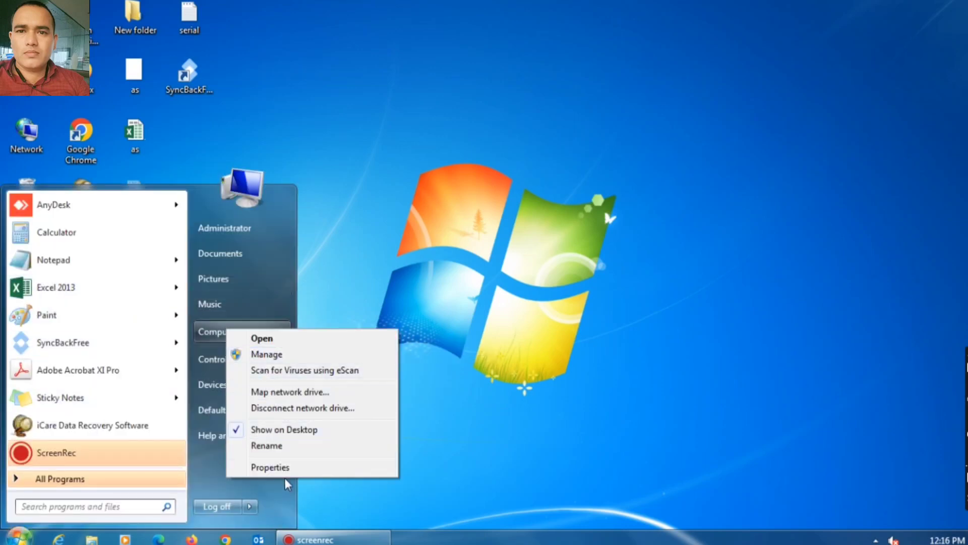
key(Escape)
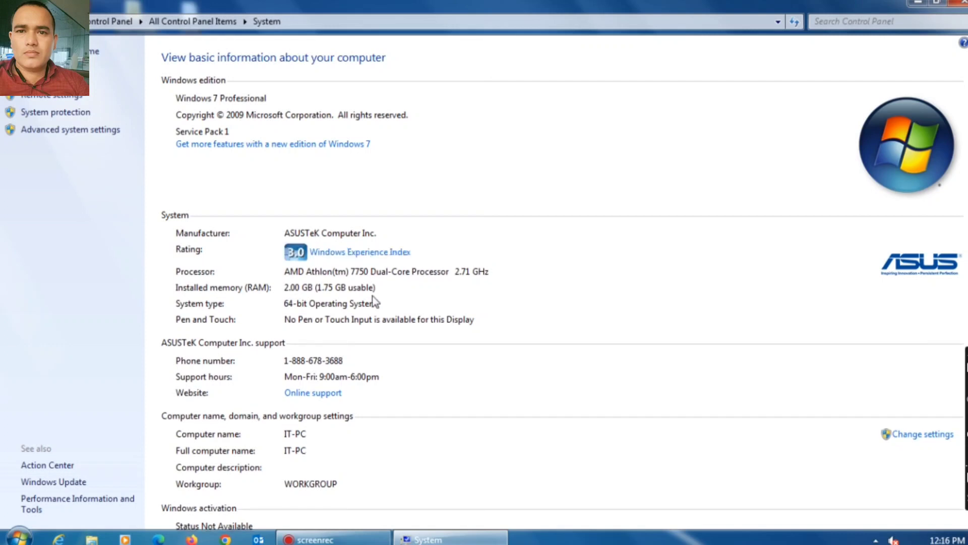
scroll(398, 353, down, 1)
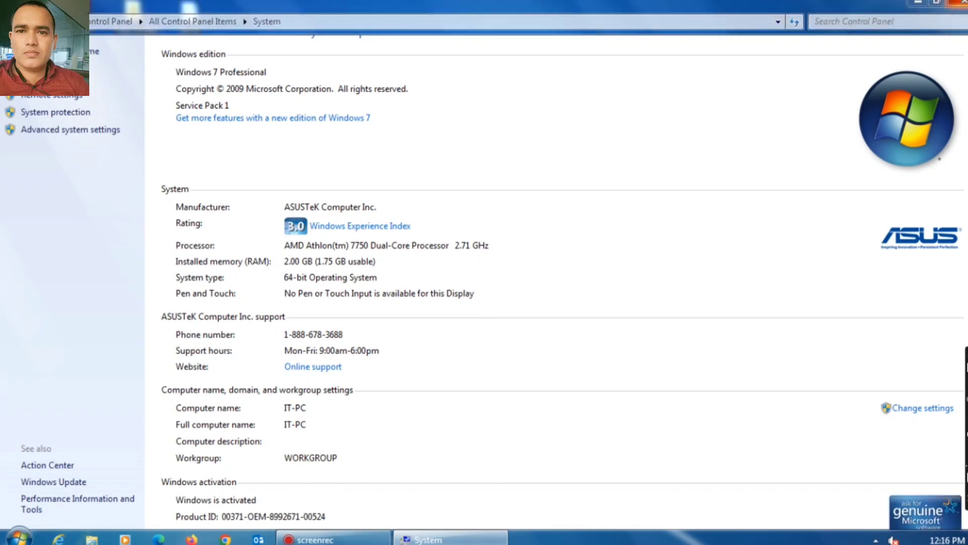
click(962, 2)
click(19, 536)
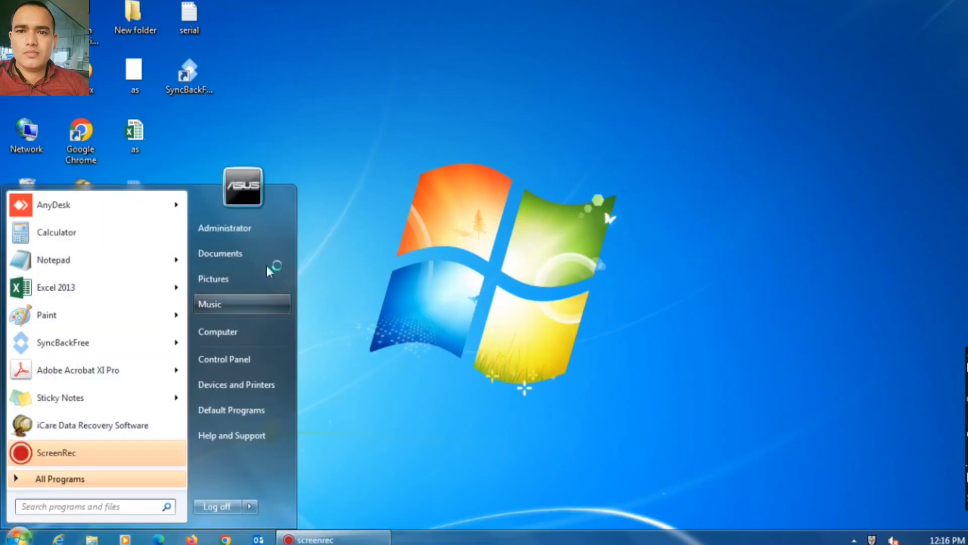
key(Escape)
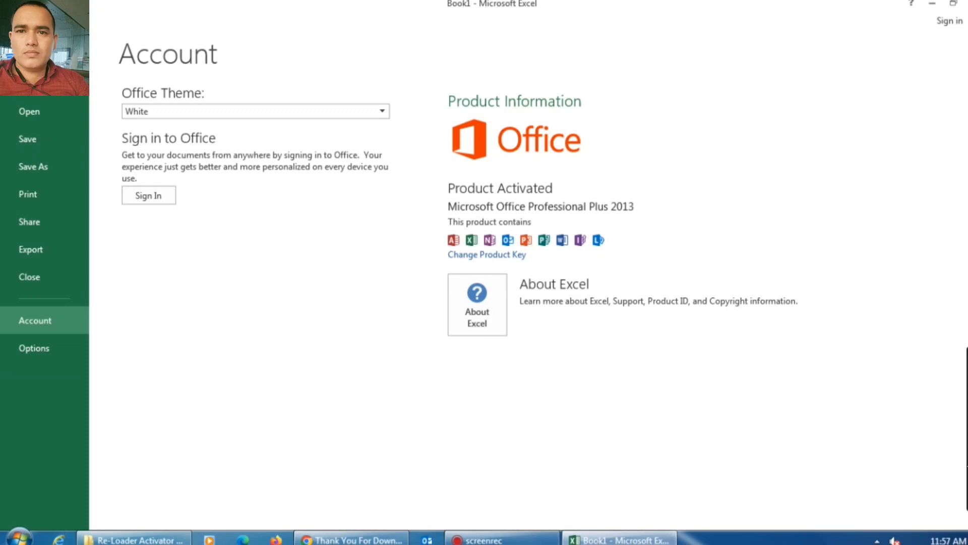
In Excel, leave the Account page for the Book1 worksheet and select cell C5.
click(24, 19)
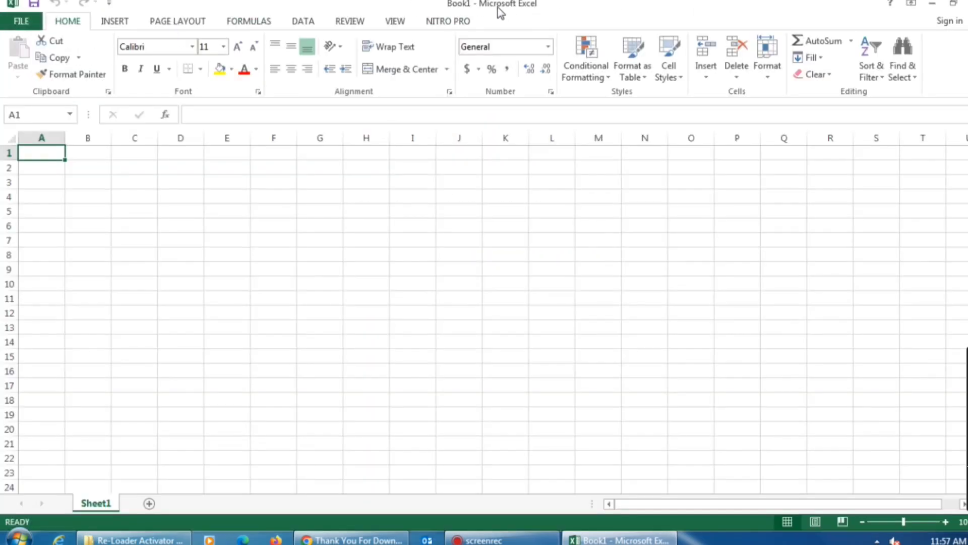
click(144, 209)
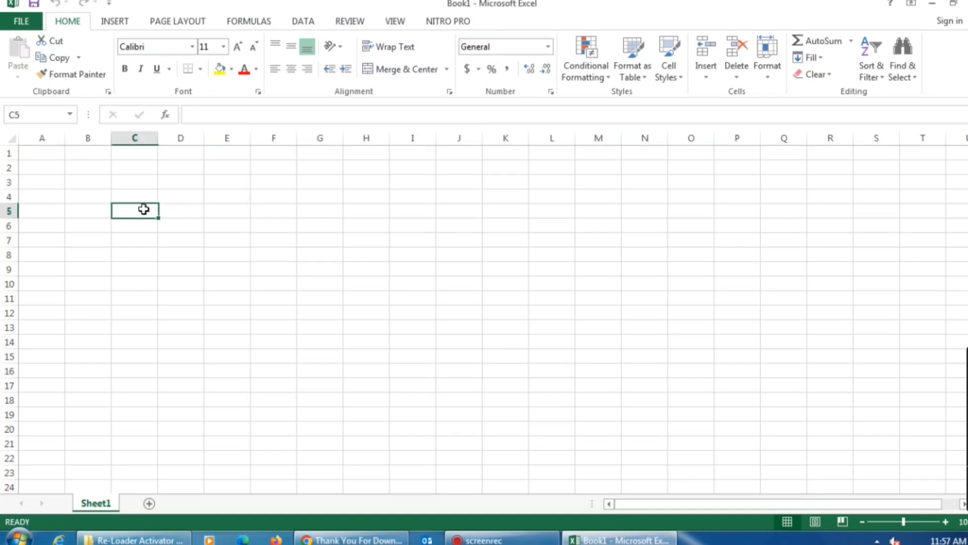